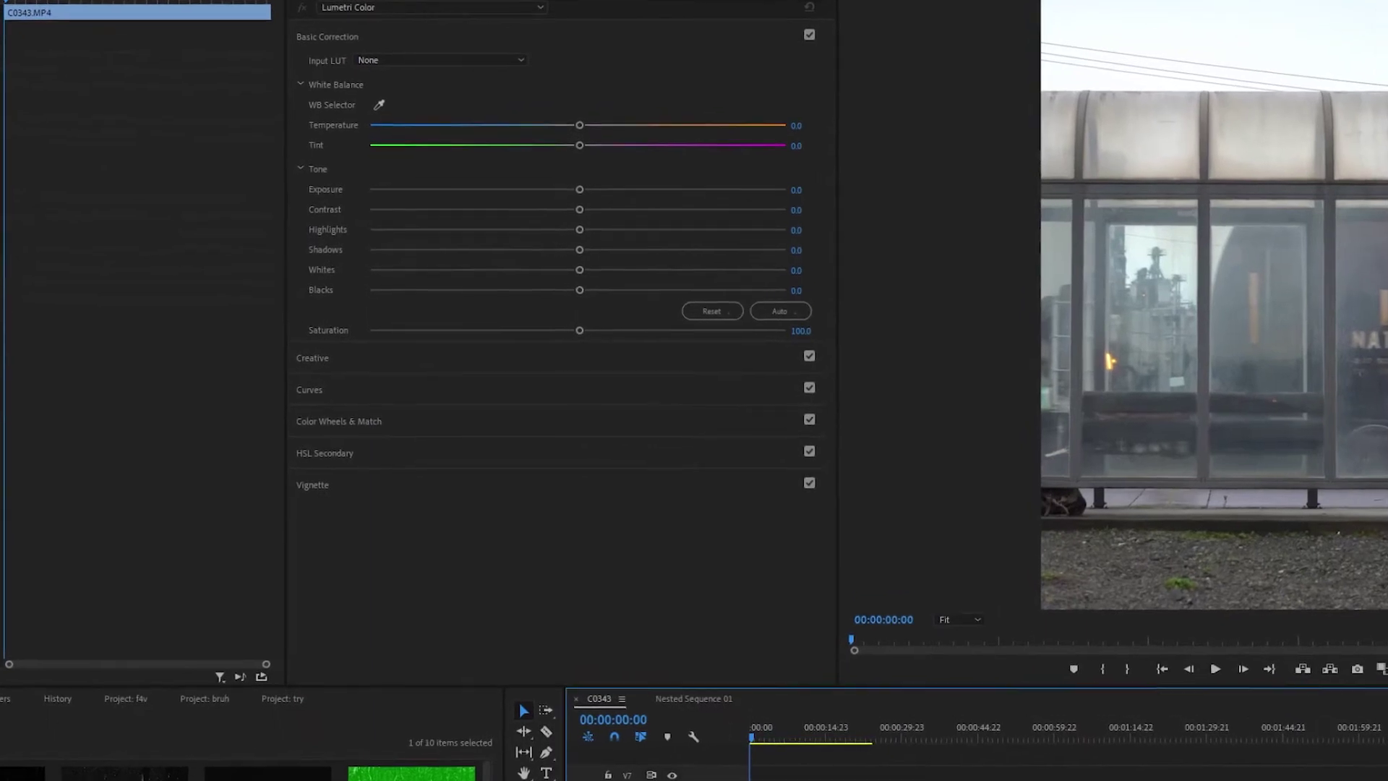
left_click(208, 710)
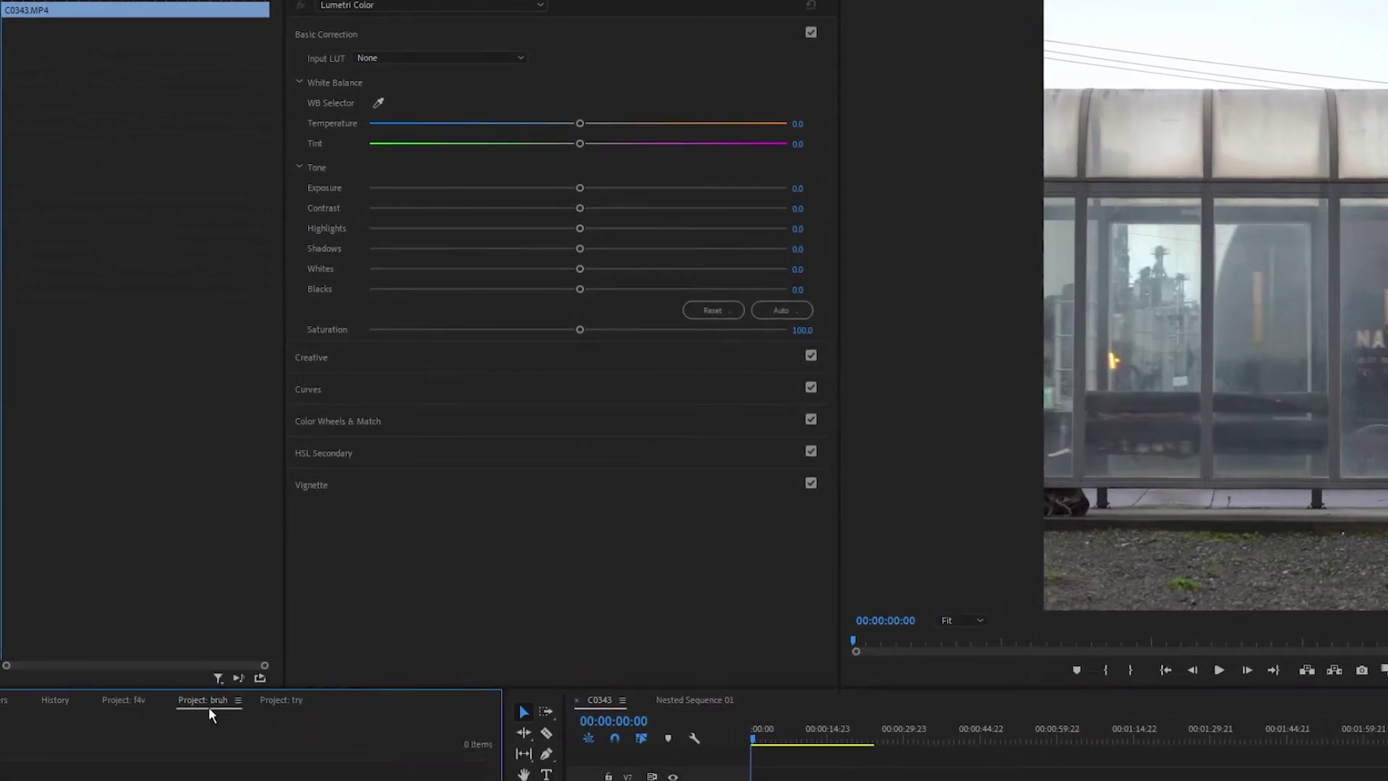
left_click(280, 710)
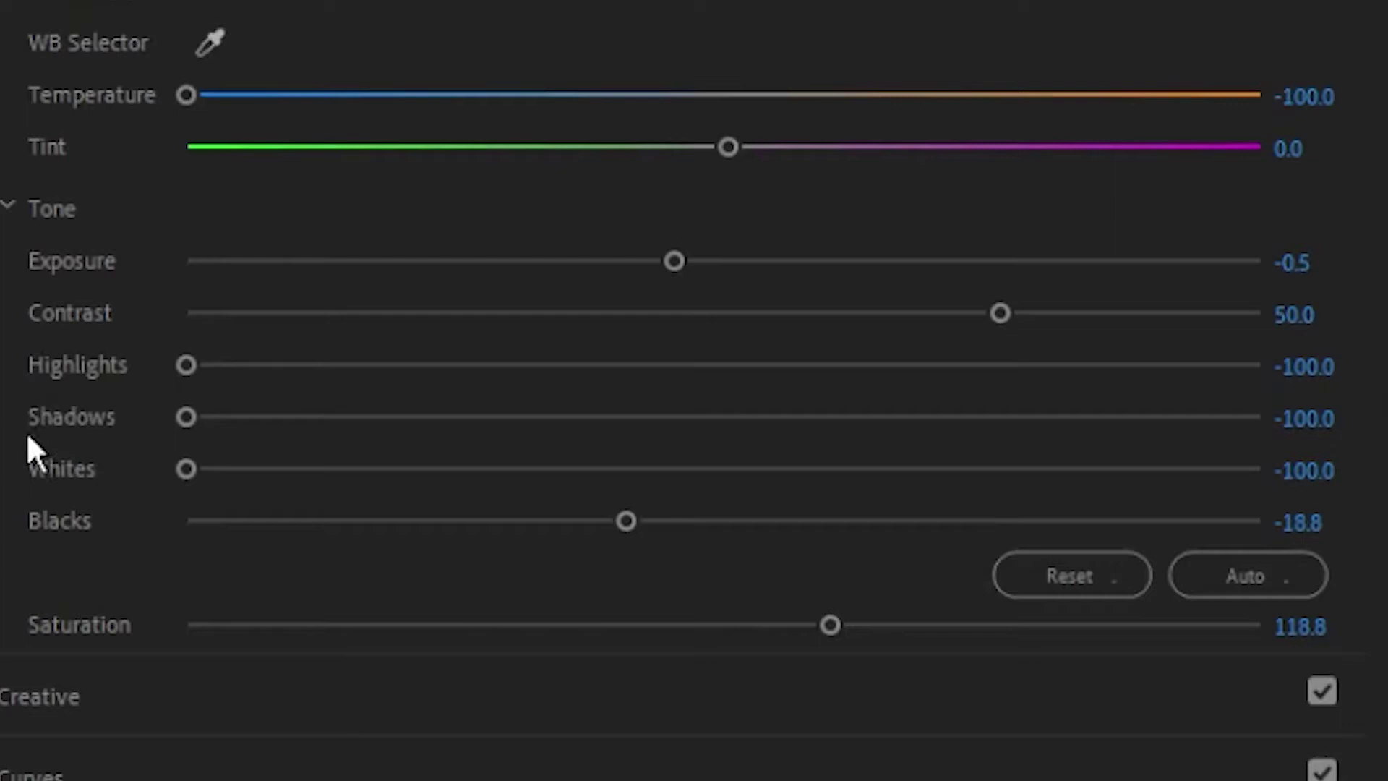
Review the clip's Lumetri grade in the Creative, Color Wheels & Match and RGB Curves sections
left_click(69, 664)
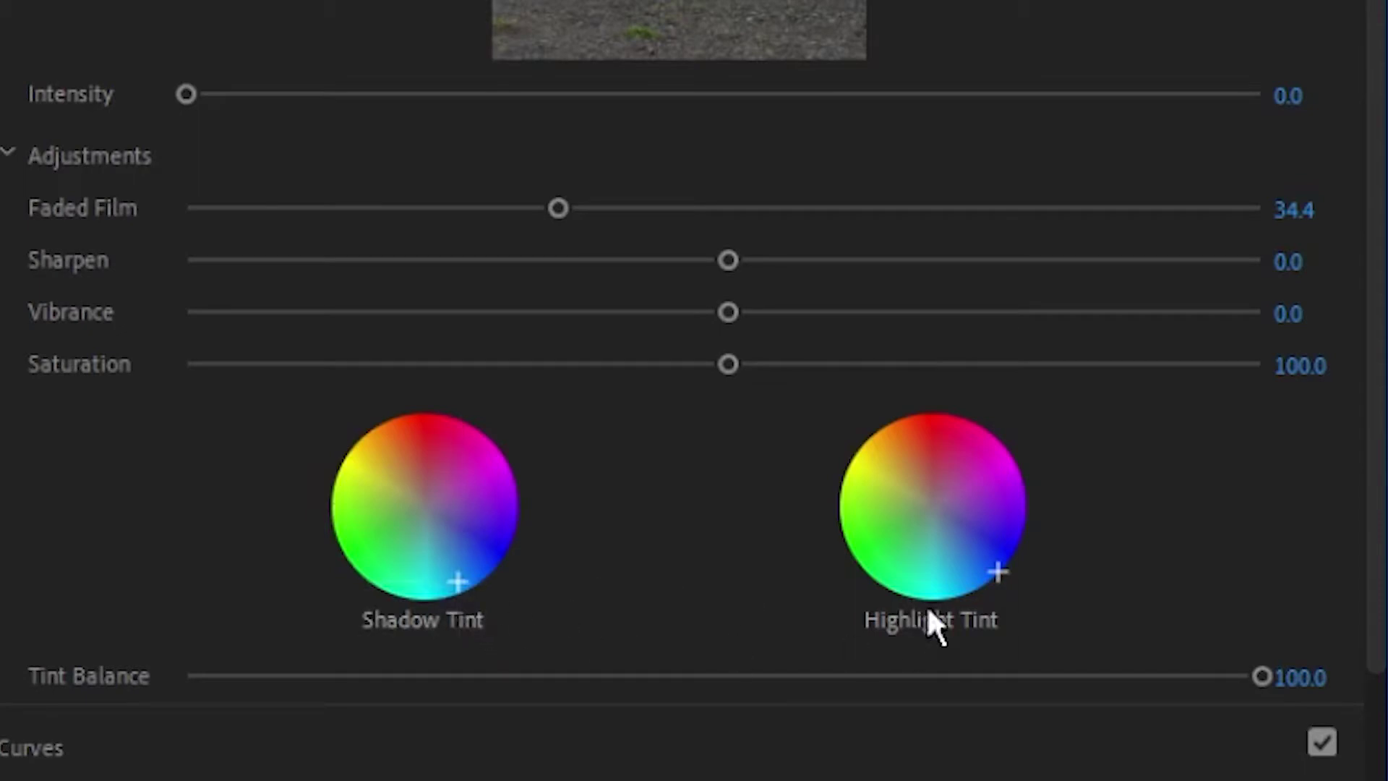
scroll(161, 595, "down", 2)
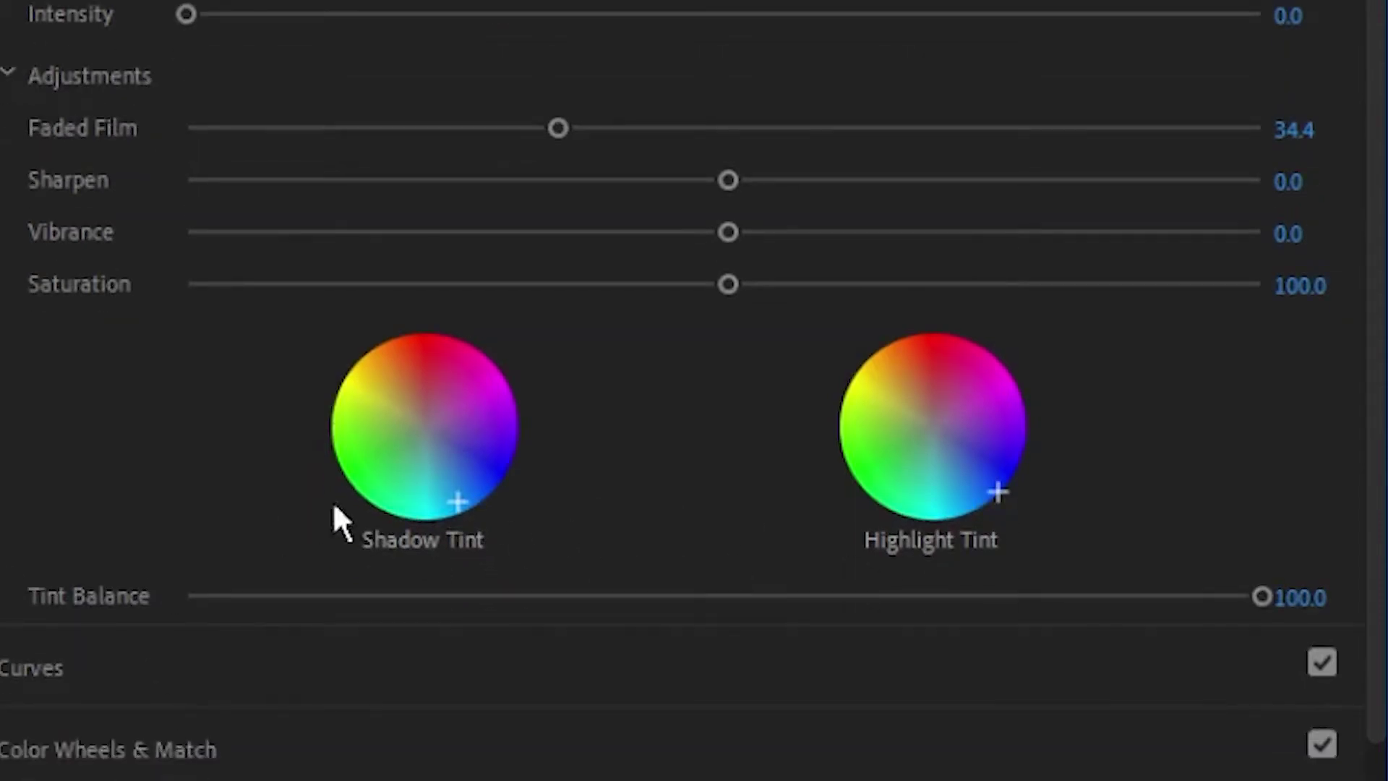
left_click(155, 755)
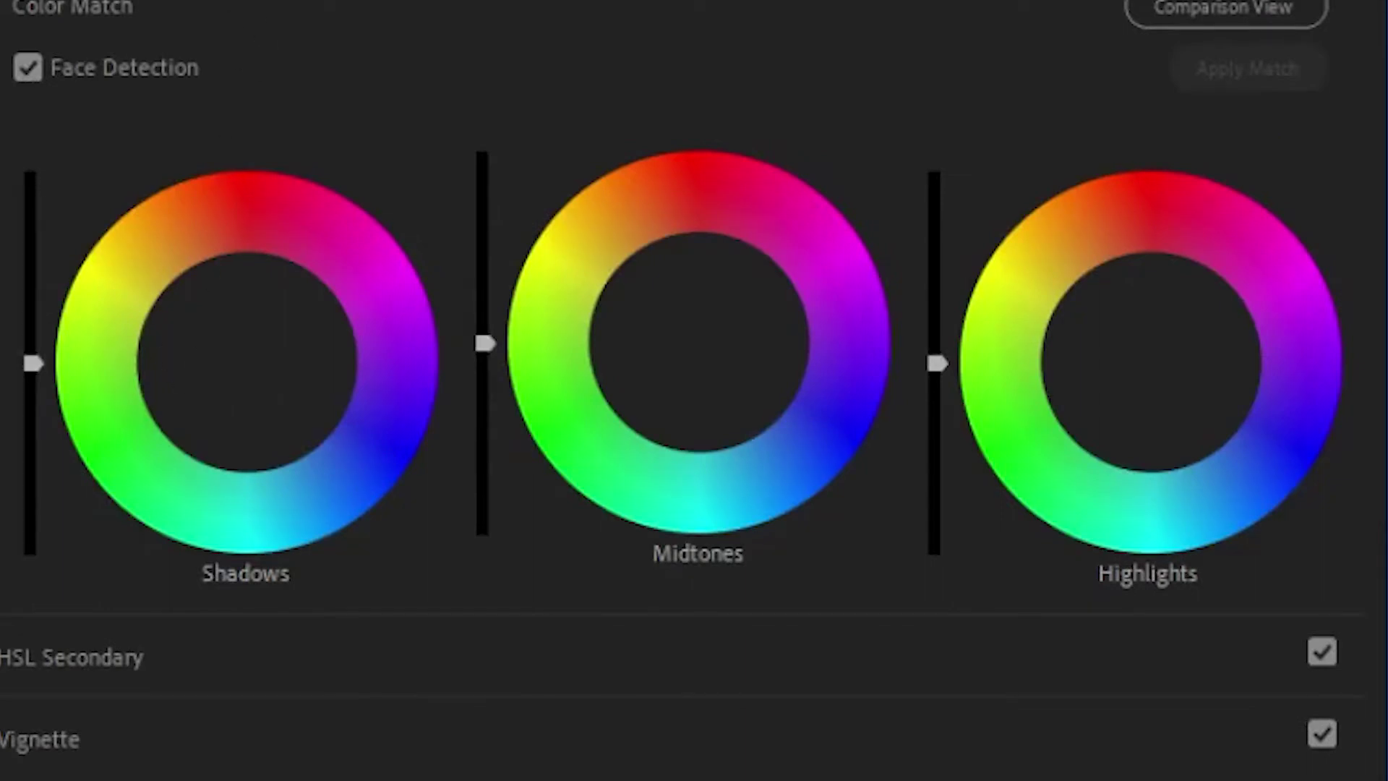
scroll(694, 391, "down", 5)
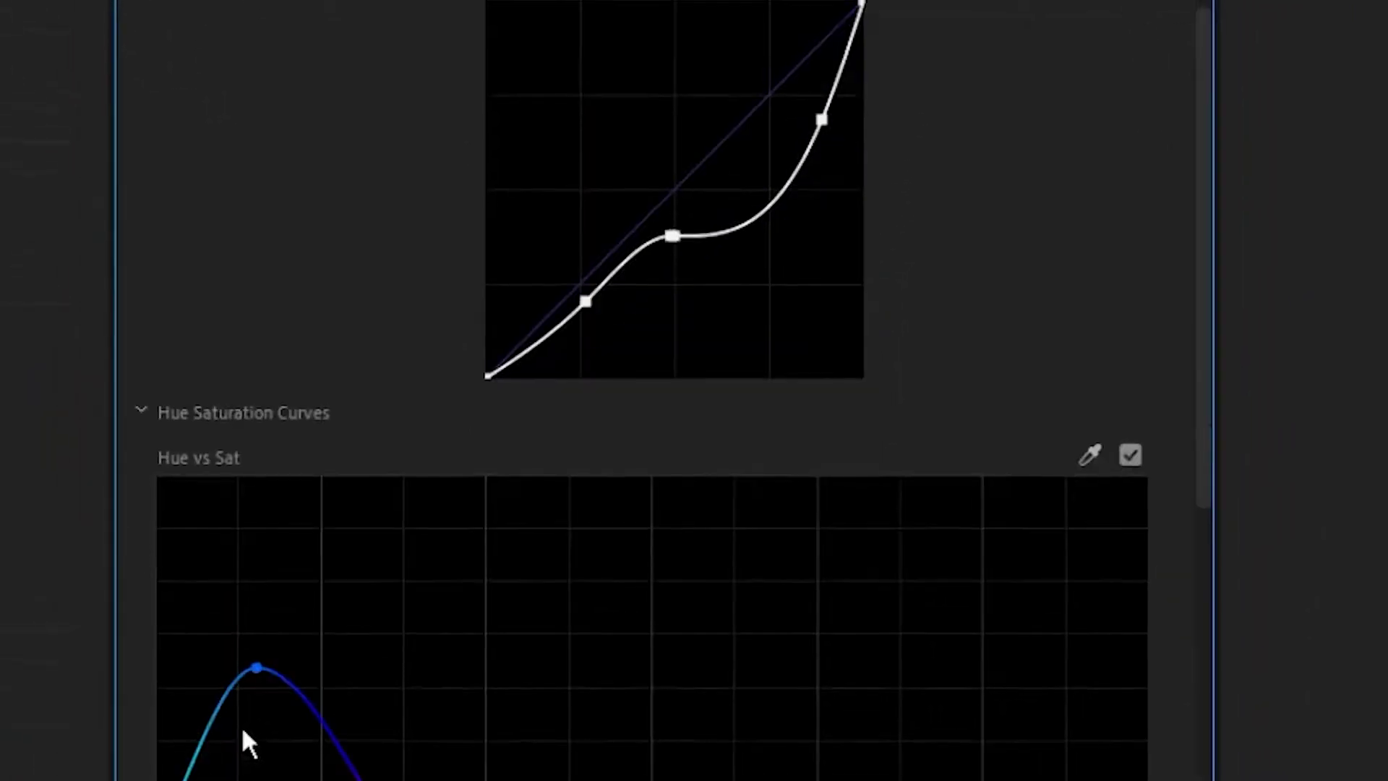
scroll(243, 732, "down", 5)
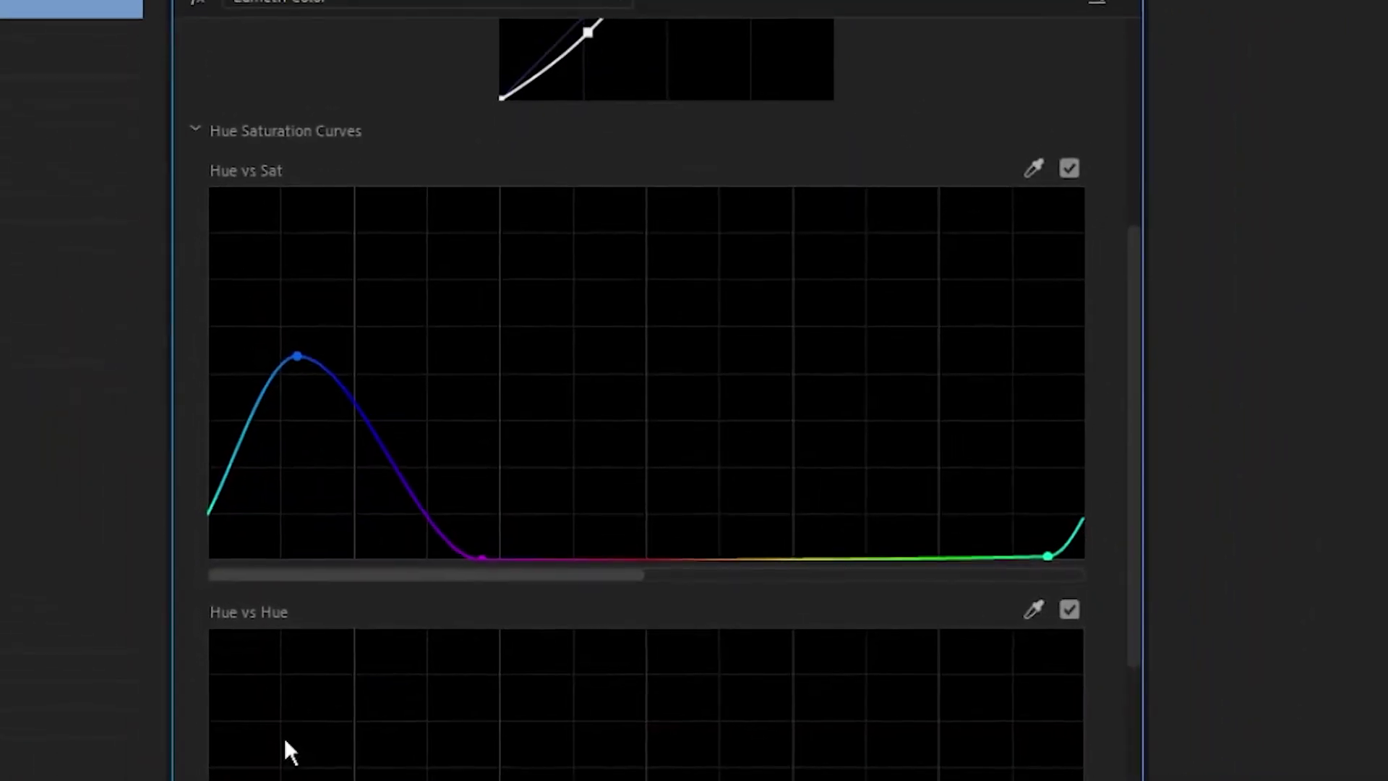
Add a cyan control point to the Hue vs Hue curve and lower it slightly to shift the footage toward blue
scroll(321, 651, "down", 3)
left_click(680, 479)
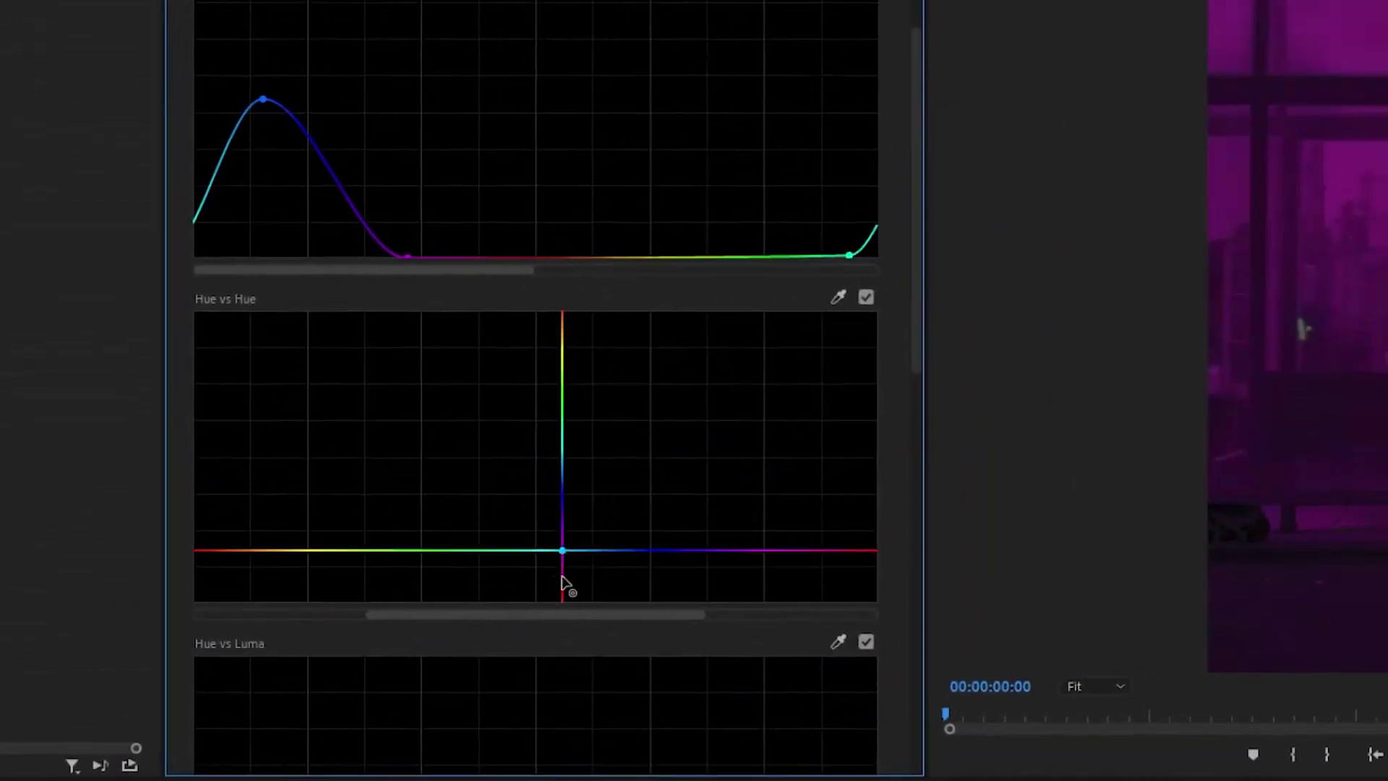
left_click_drag(562, 577, 554, 461)
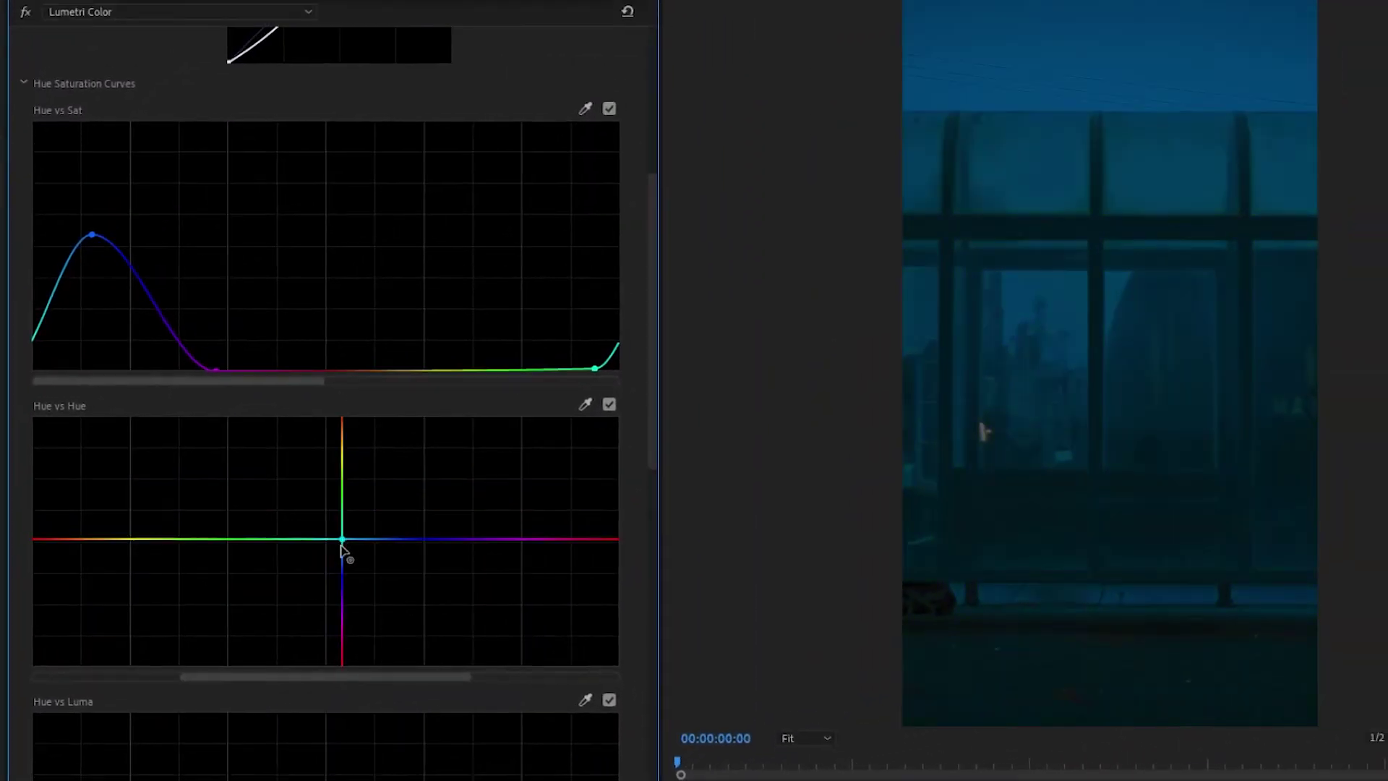
left_click_drag(336, 546, 342, 551)
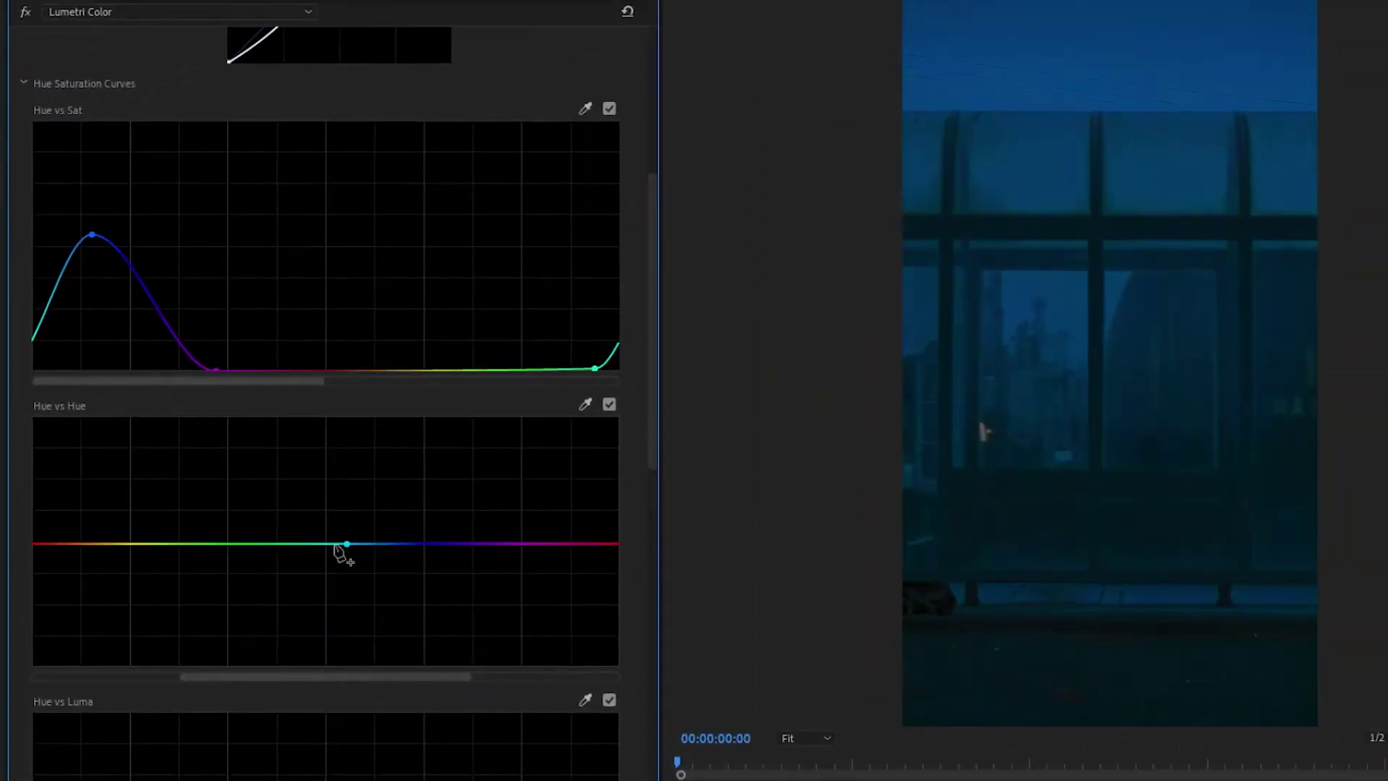
double_click(106, 242)
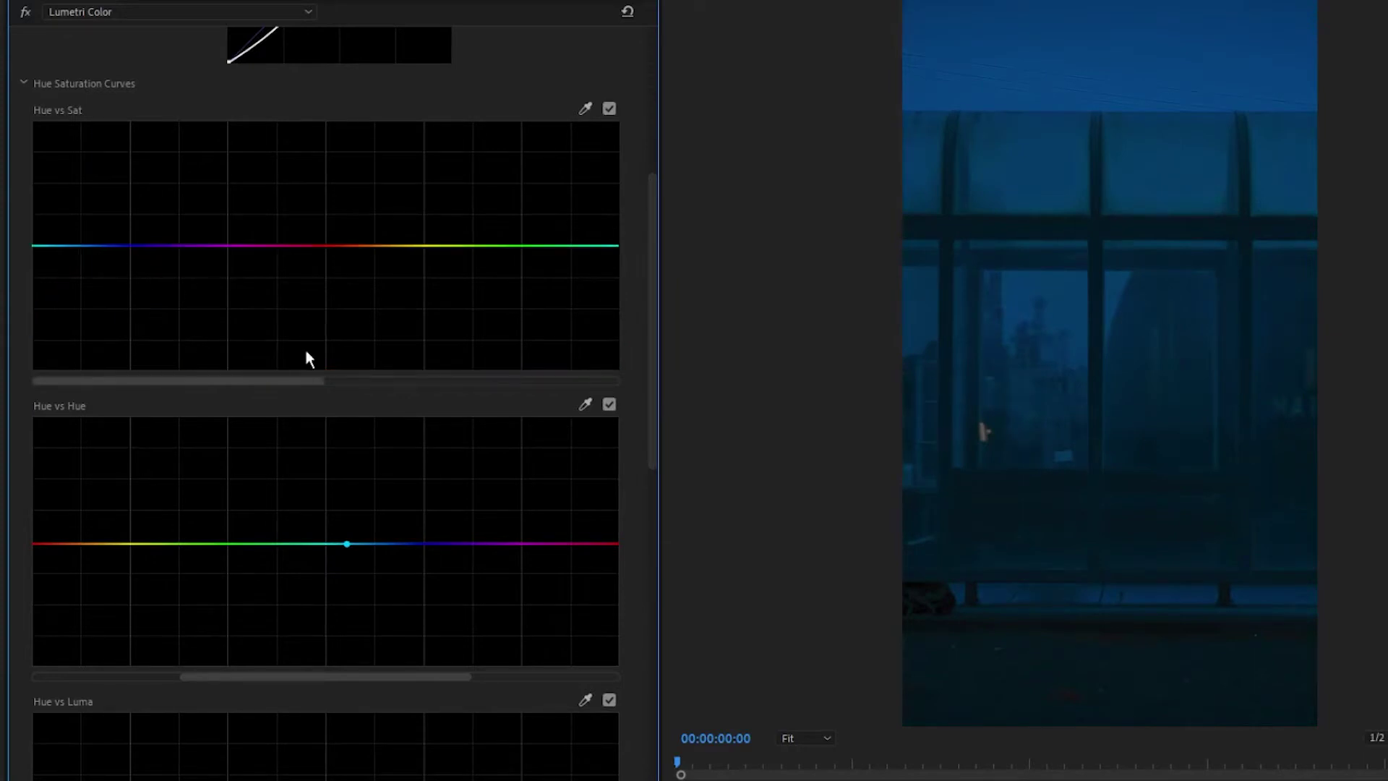
key("ctrl+z")
mouse_move(347, 544)
left_mouse_down()
mouse_move(349, 648)
mouse_move(335, 505)
mouse_move(344, 549)
left_mouse_up()
Switch to YouTube in the browser and search for RAIN OVERLAY
left_click(1133, 441)
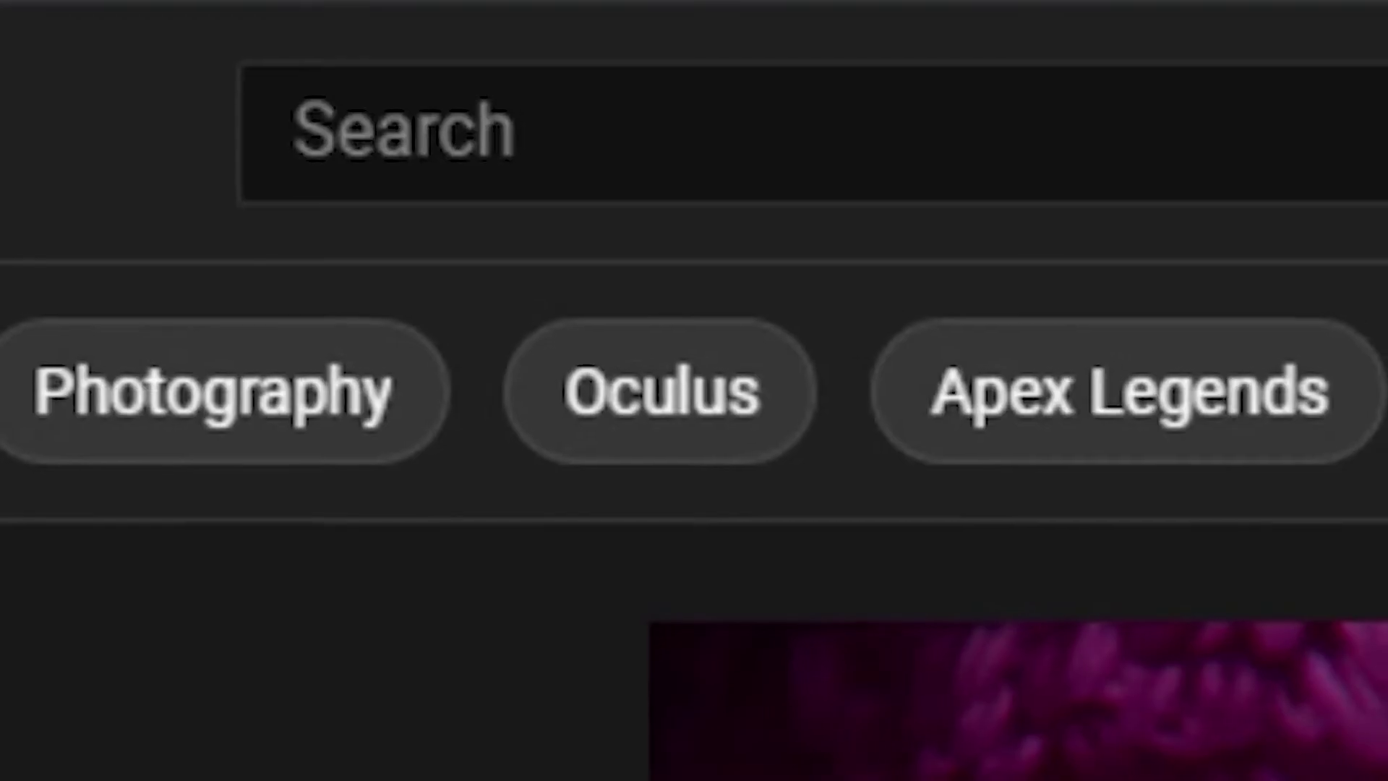
left_click(1367, 171)
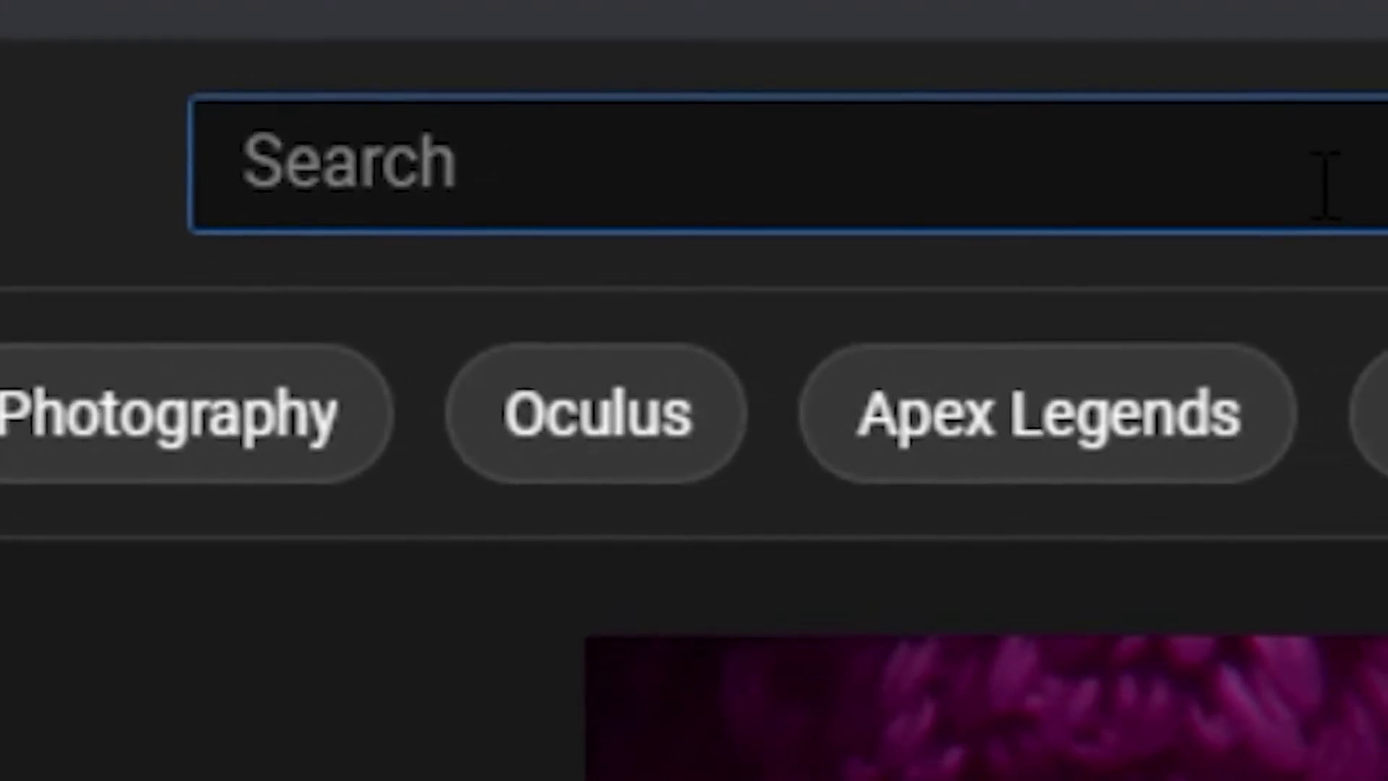
type("RAIN OVER")
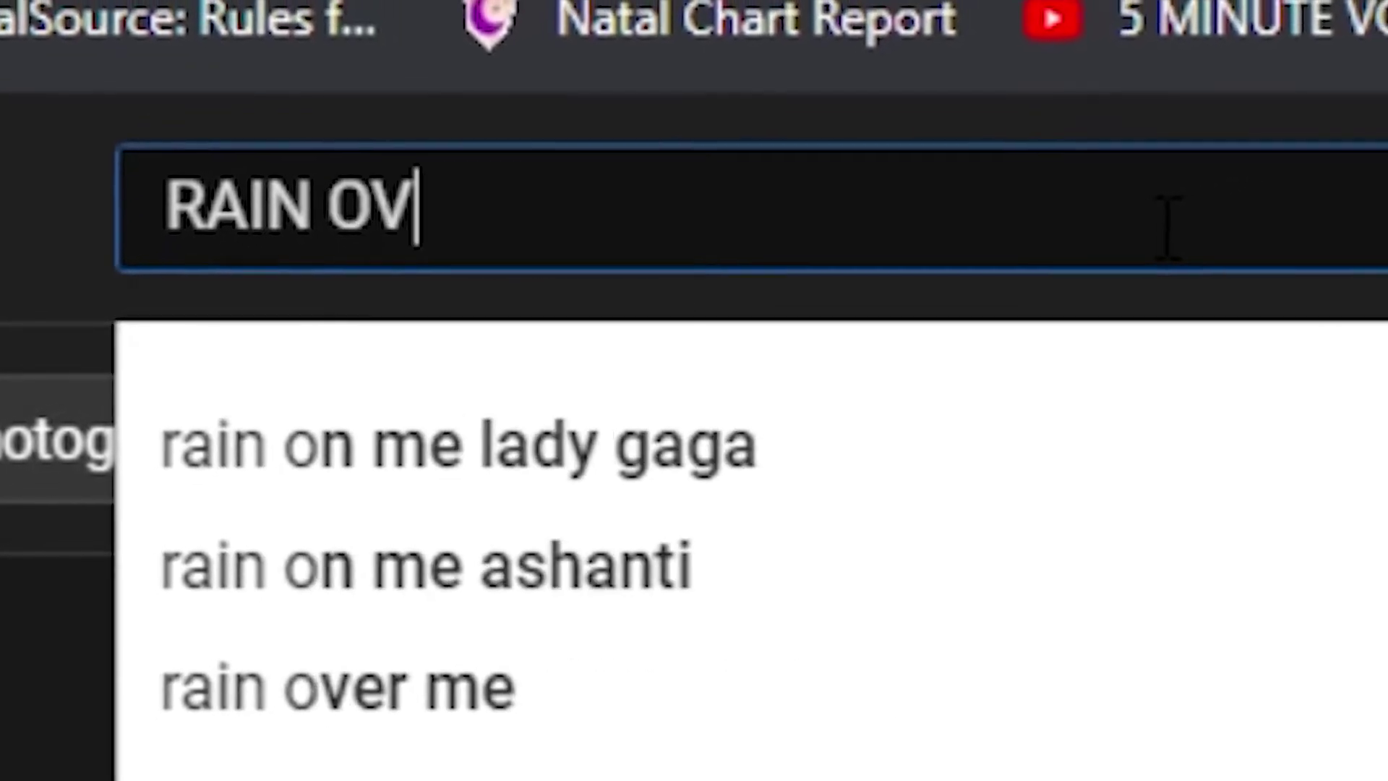
type("LAY")
key("Return")
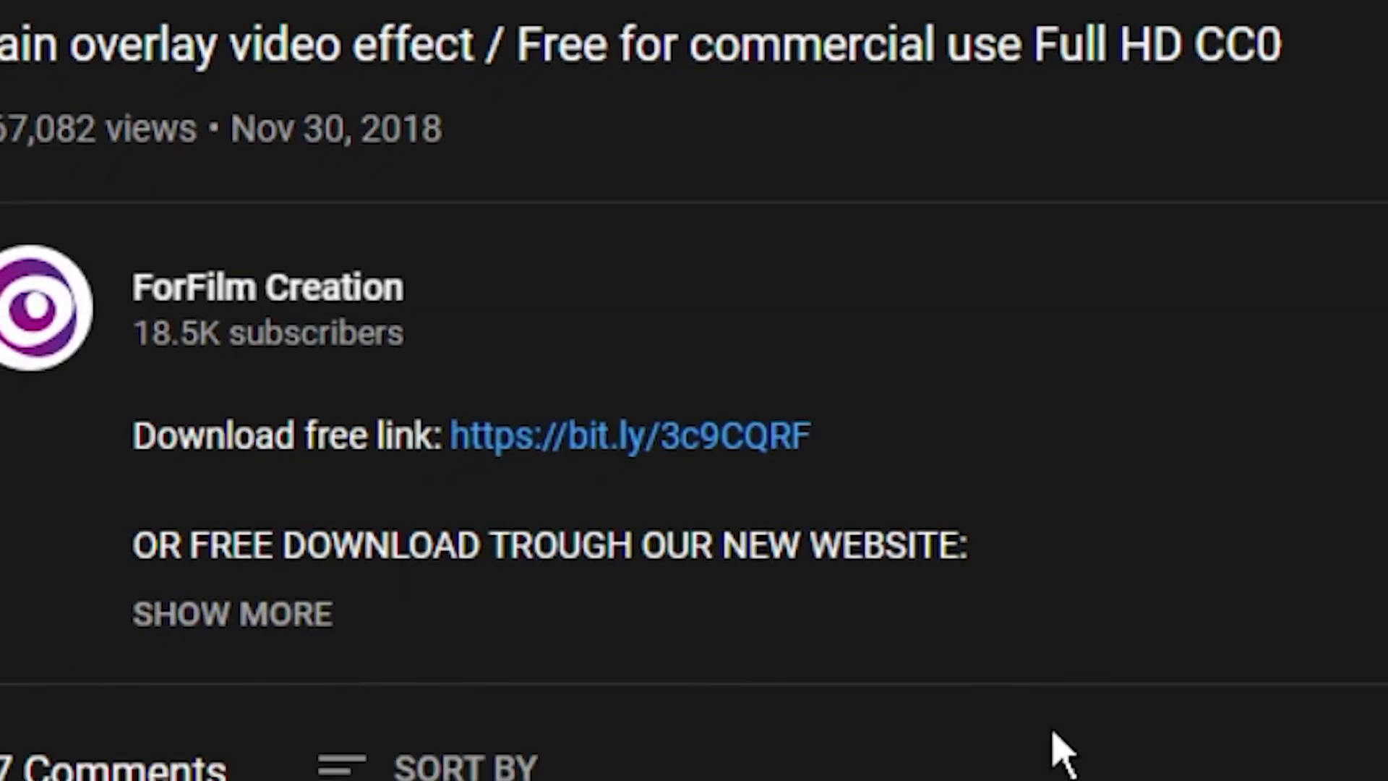
Expand the full description of ForFilm Creation's rain overlay video, check its download and usage terms, and return to the search results
left_click(217, 619)
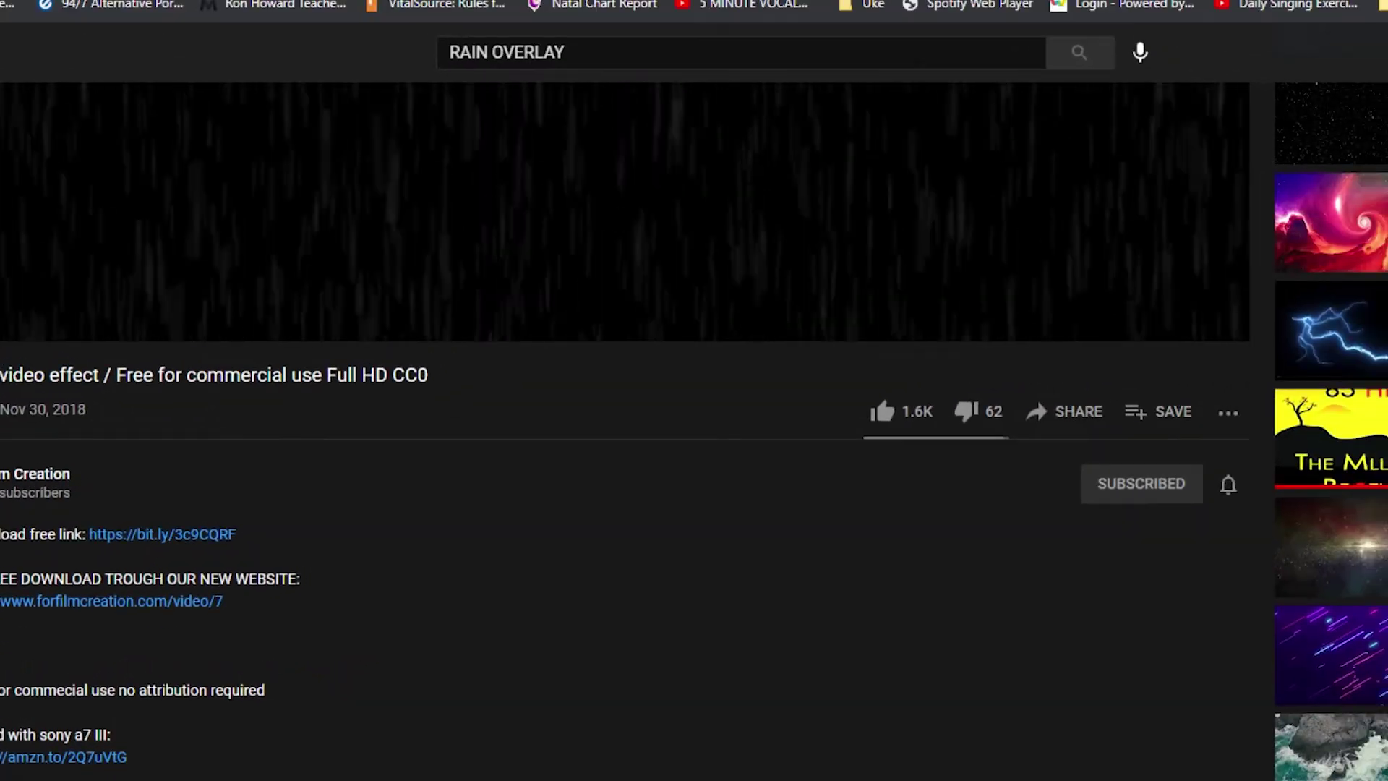
left_click_drag(1, 734, 270, 767)
left_click(801, 716)
scroll(801, 716, "up", 3)
key("alt+Left")
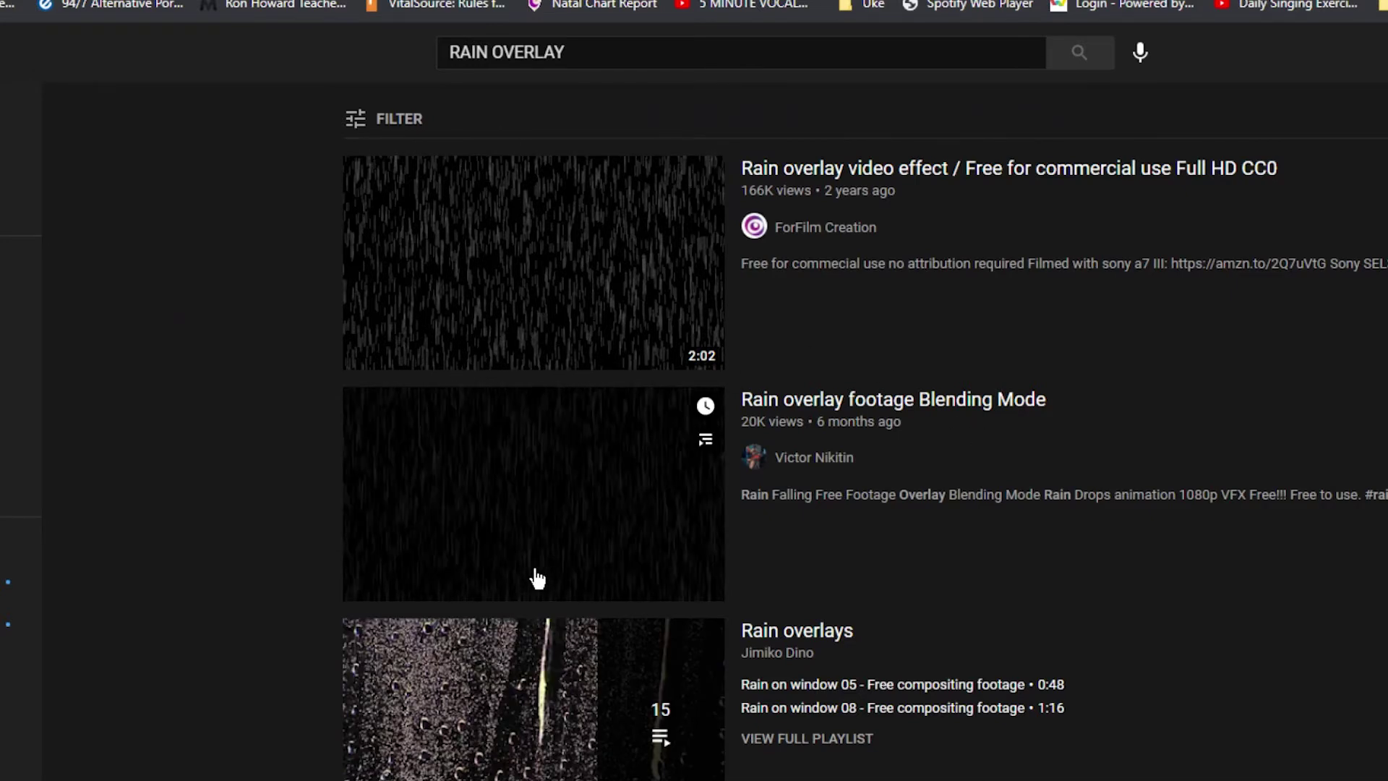
Read the credit requirement in the Free Stuff rain video's description, then view that channel's page with its trailer paused
mouse_move(507, 772)
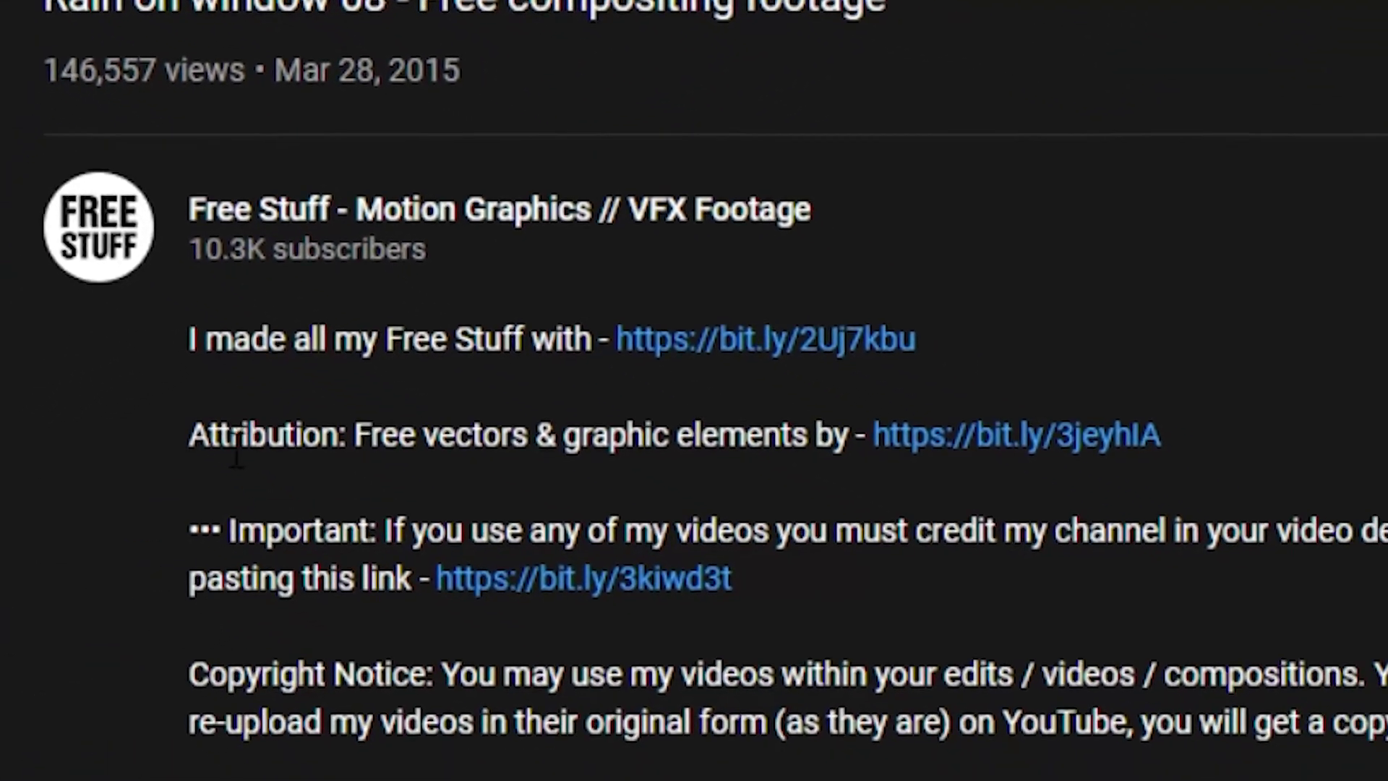
left_click_drag(214, 531, 1107, 580)
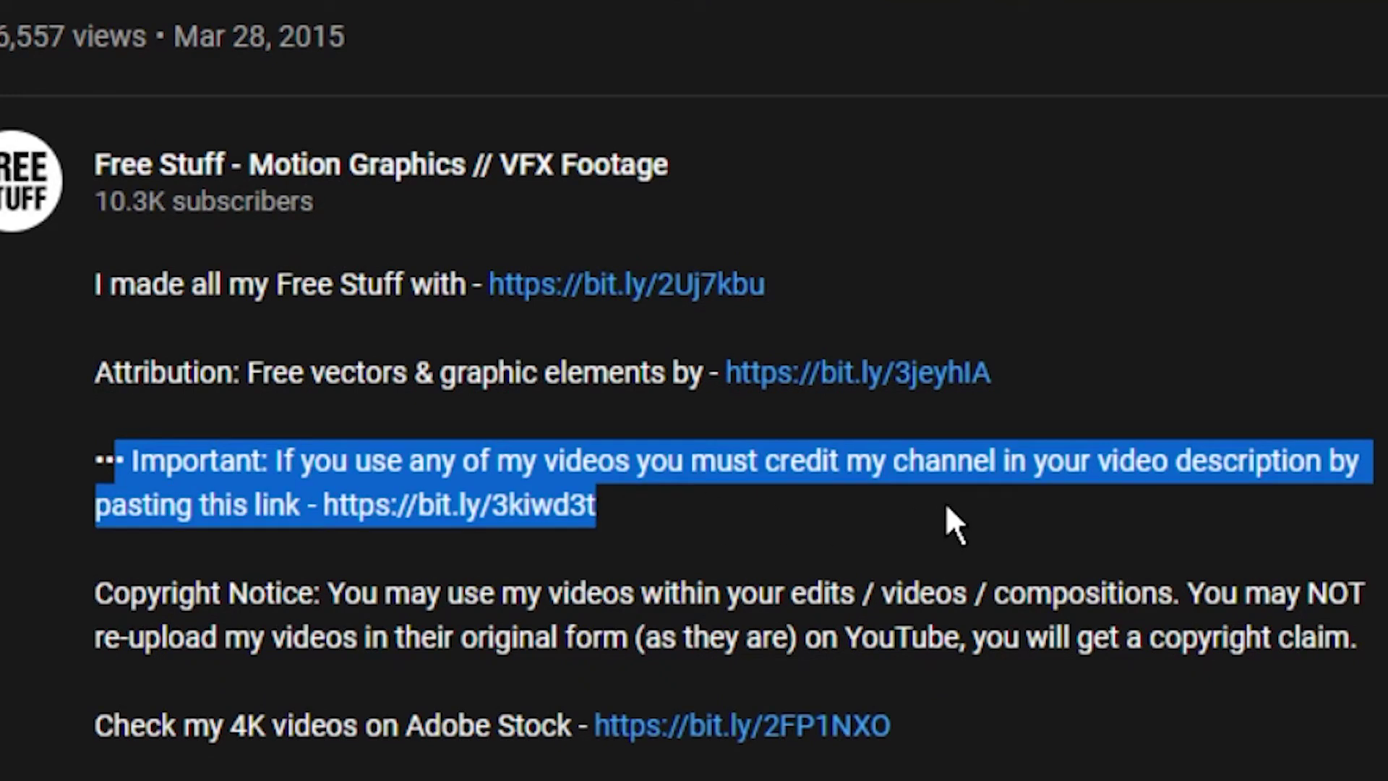
left_click(848, 533)
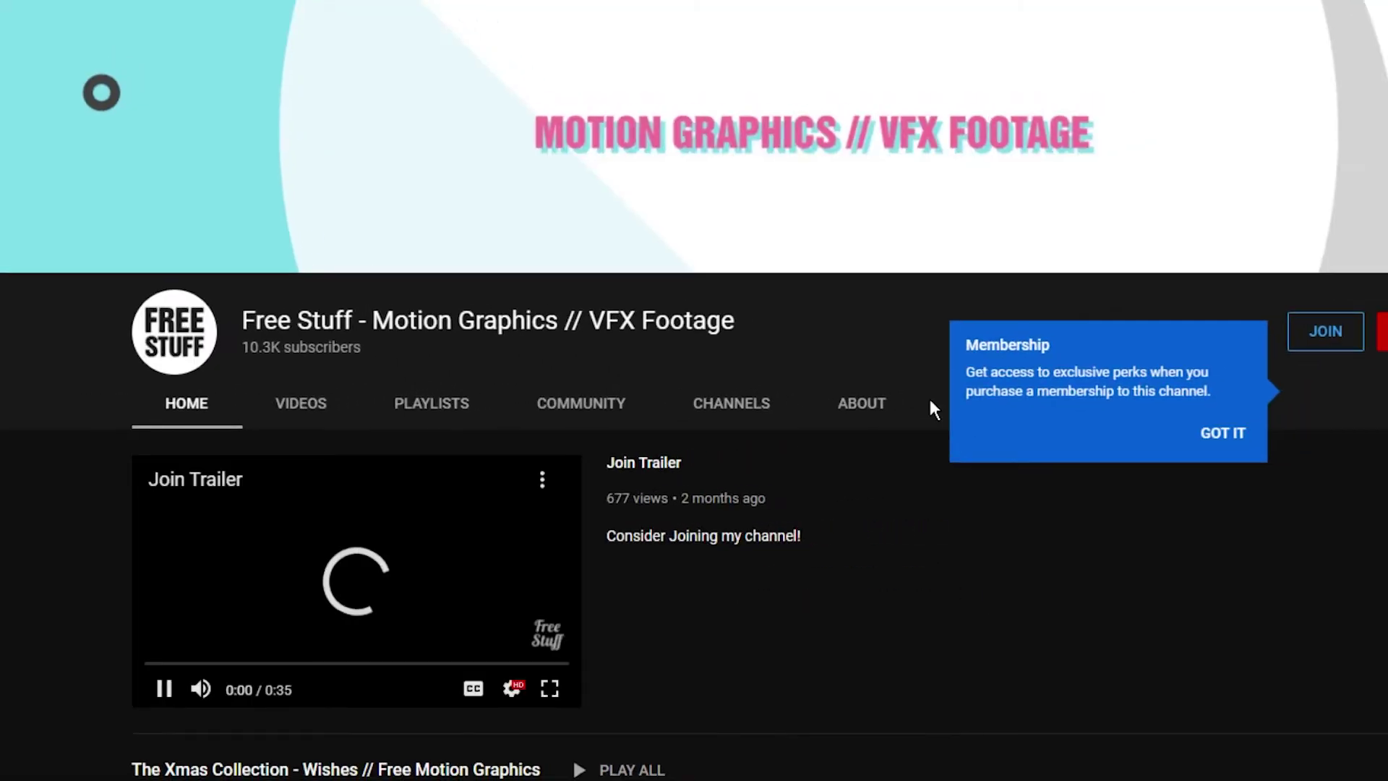
left_click(164, 687)
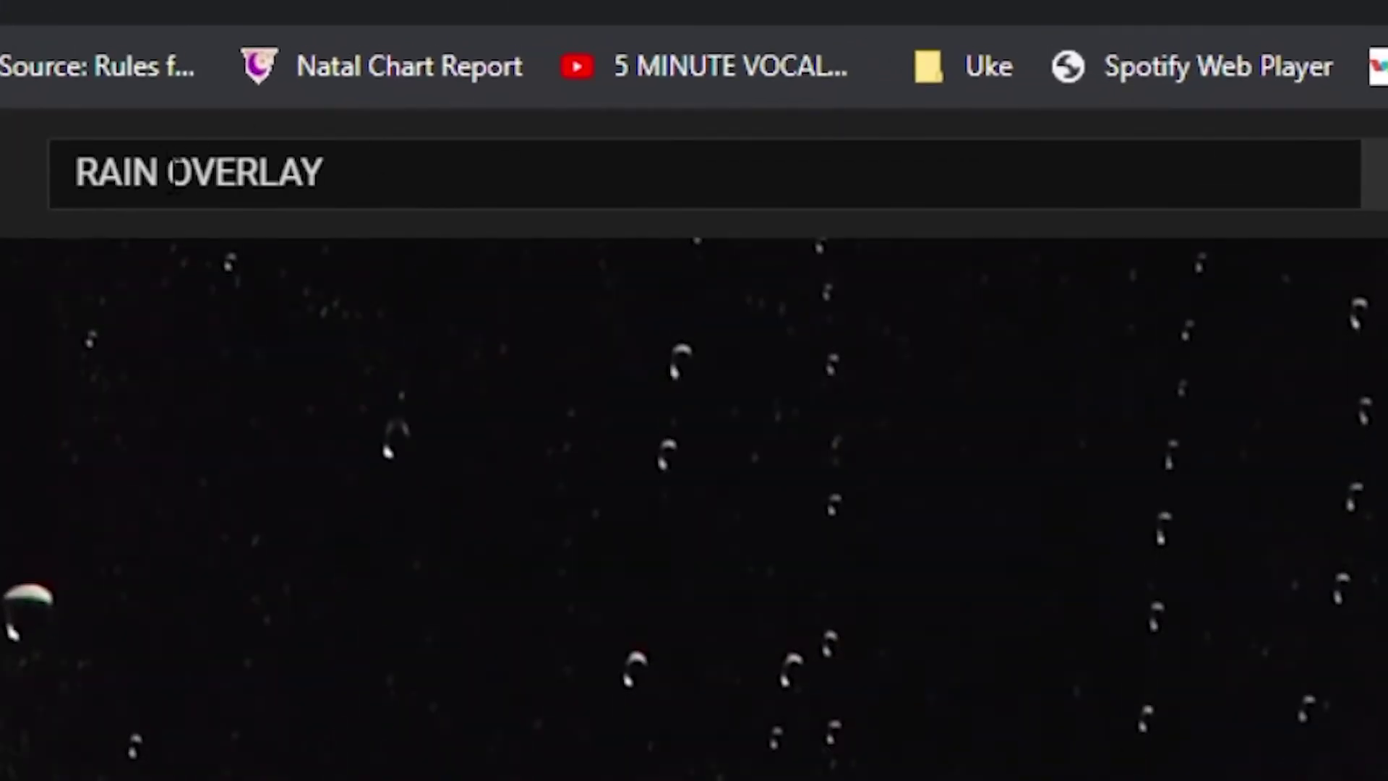
Search YouTube for the suggested term rain on window overlay
scroll(232, 542, "up", 1)
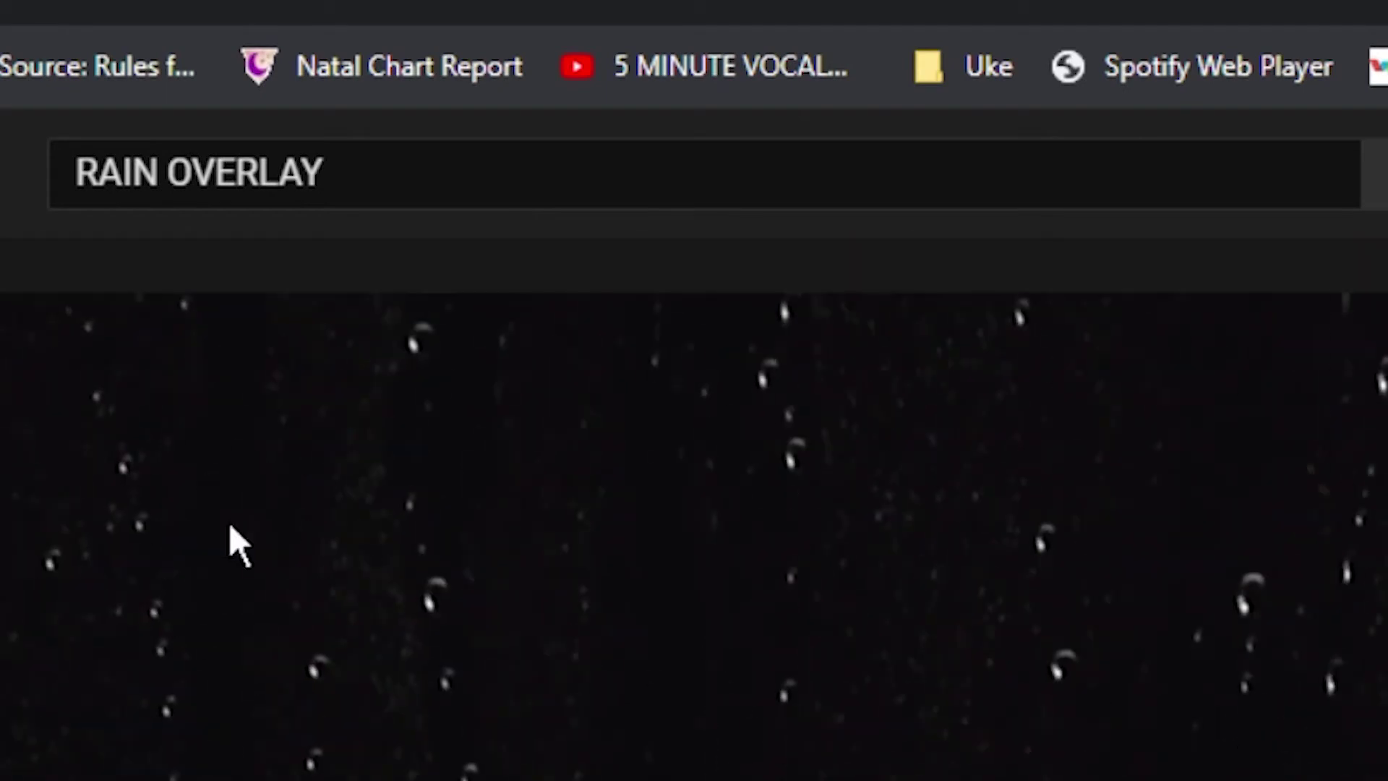
left_click(160, 200)
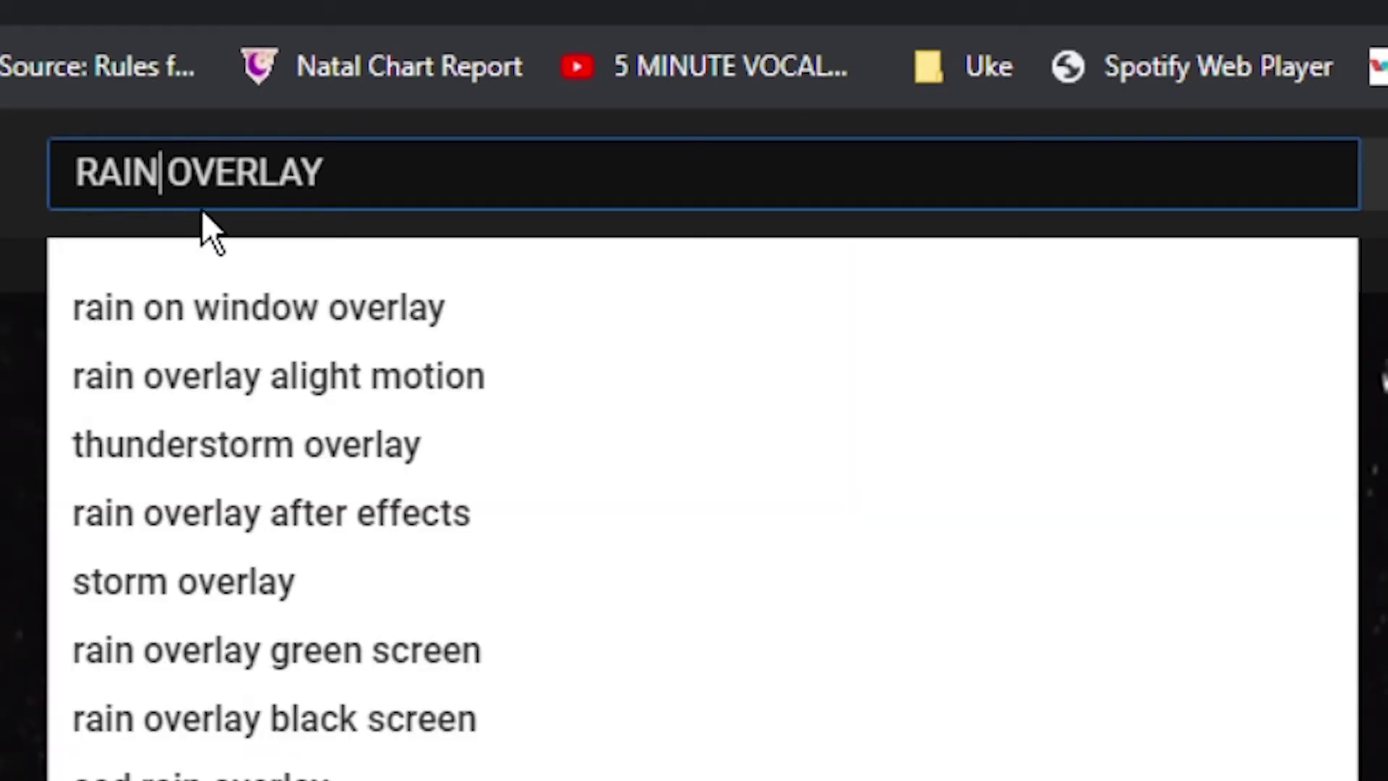
left_click(268, 316)
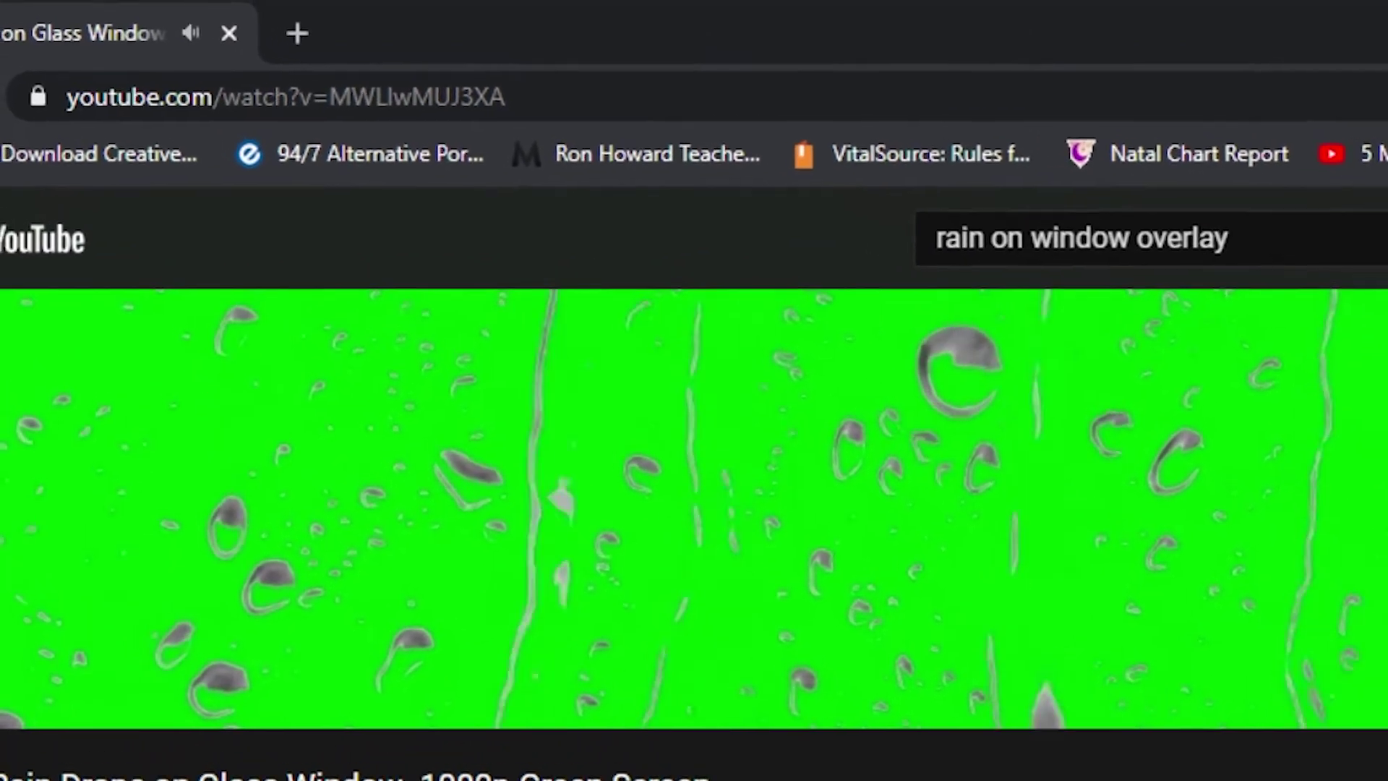
Search the web for youtube to mp3 in a new browser tab
left_click(297, 34)
type("yo")
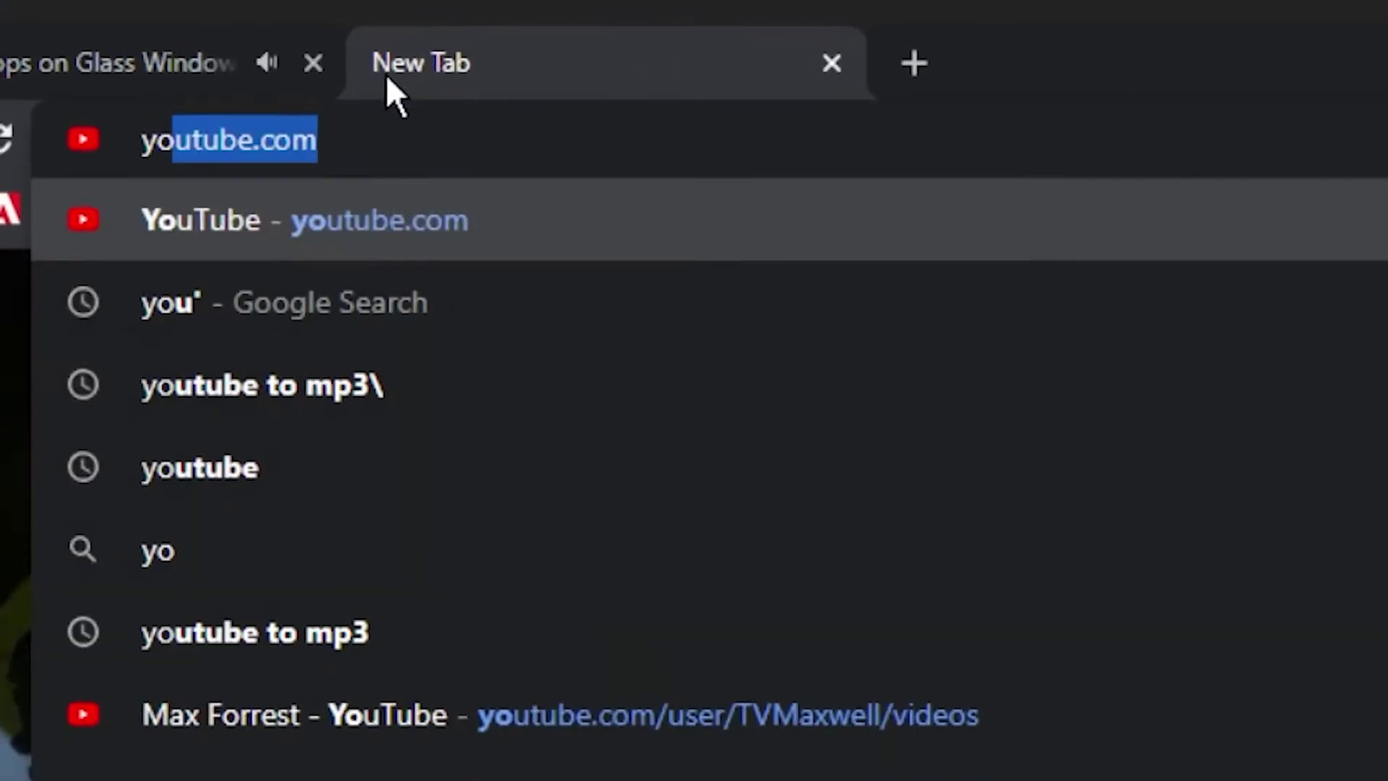
type("u")
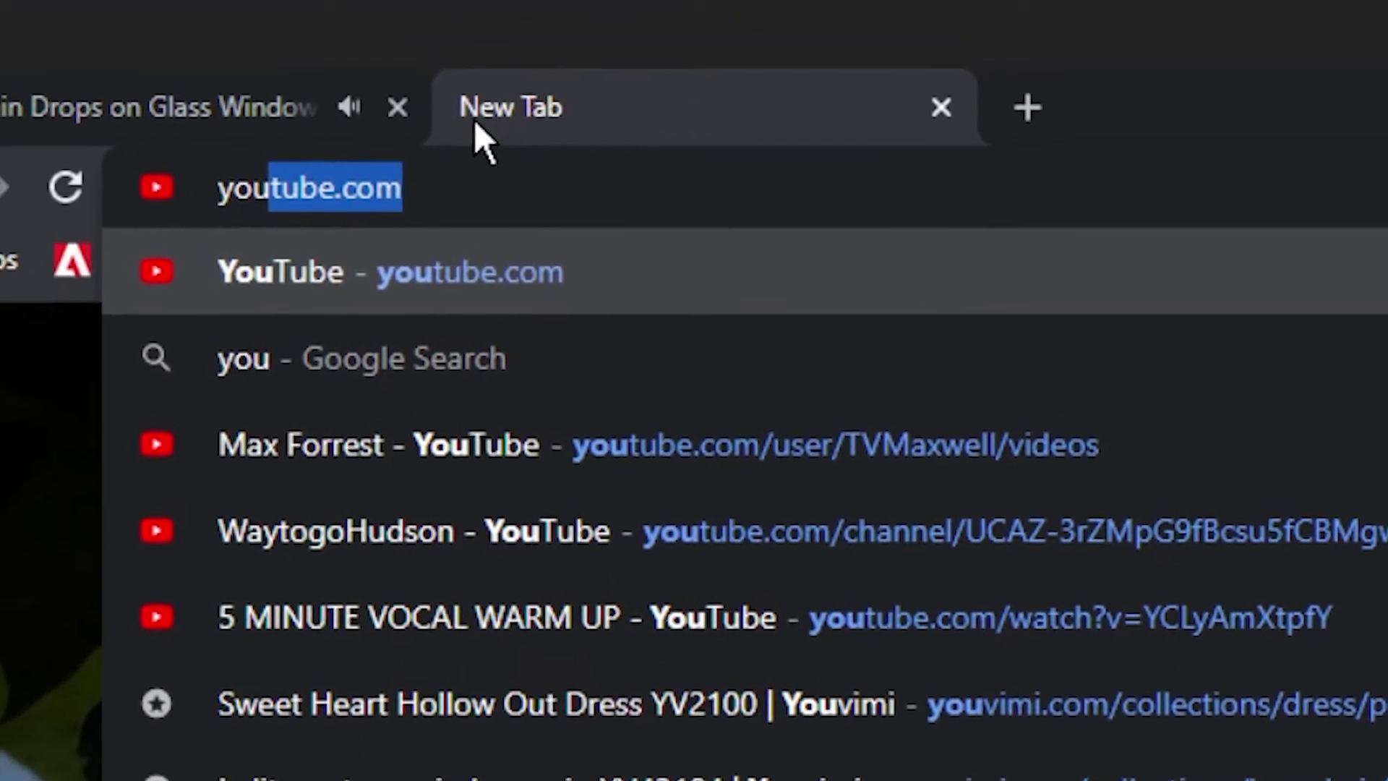
type("tube to mp")
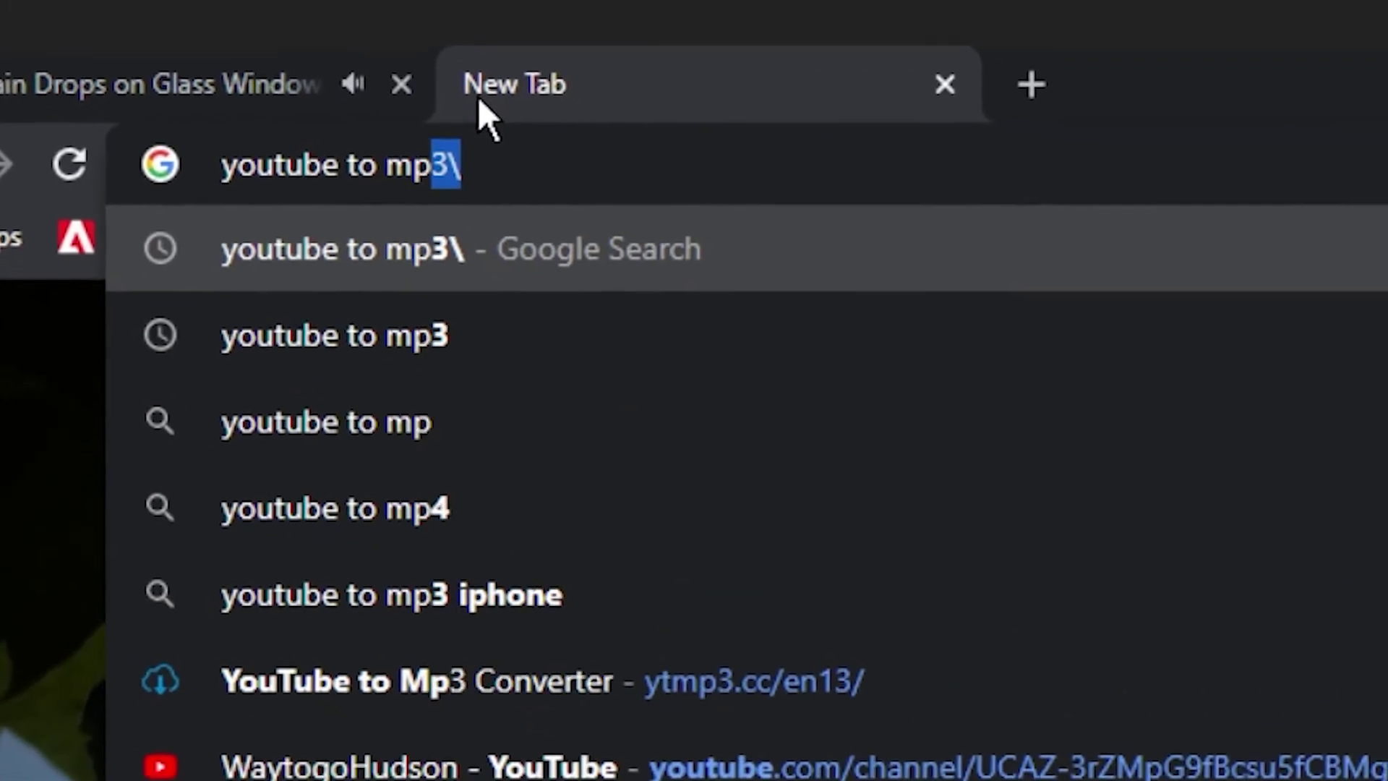
type("3")
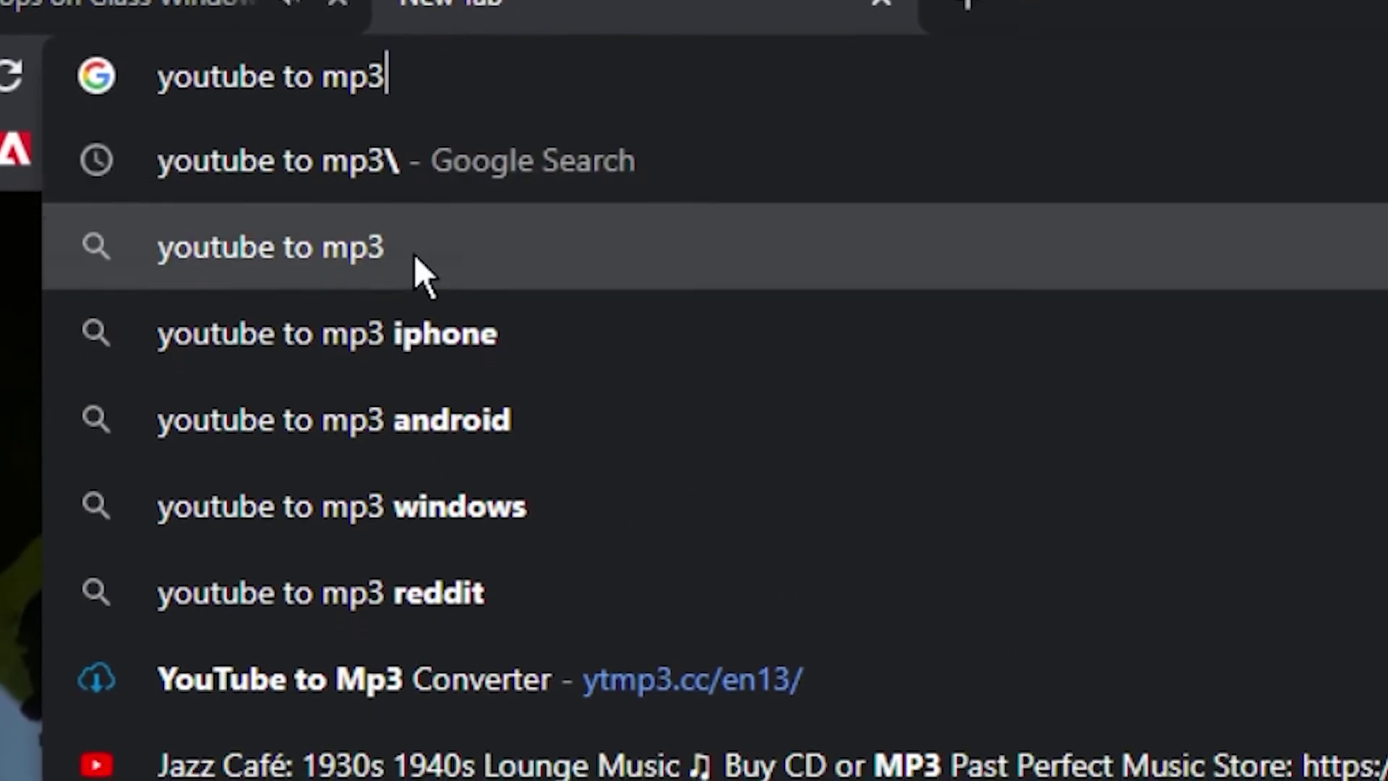
left_click(419, 284)
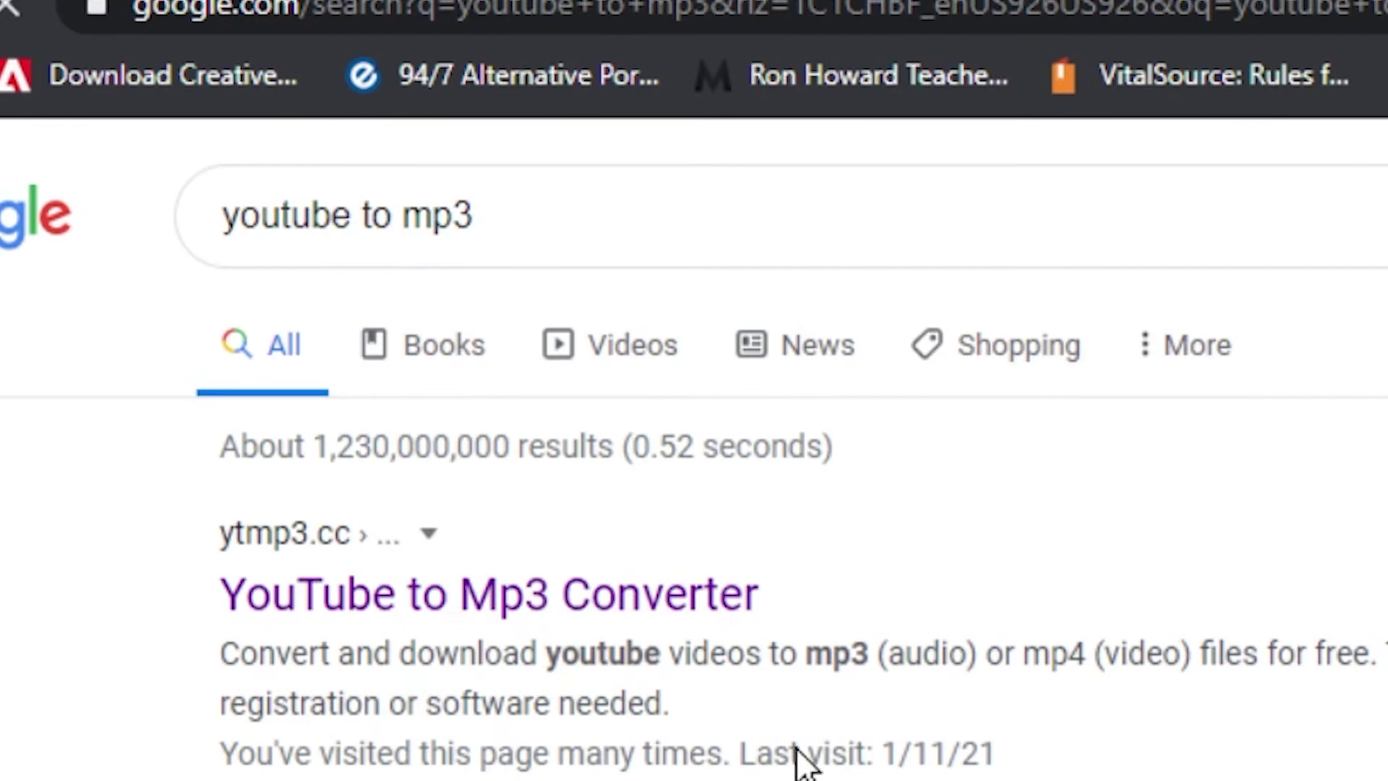
left_click(465, 586)
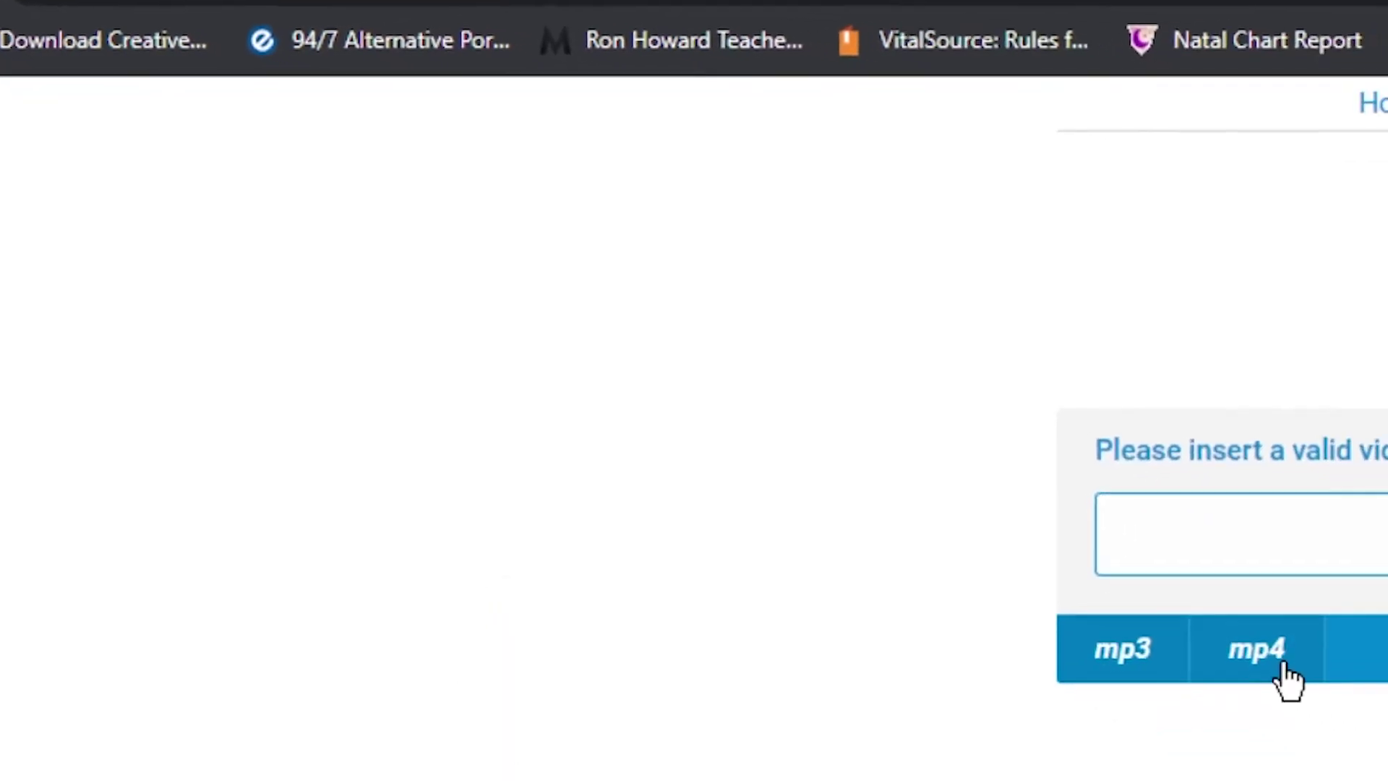
key("ctrl+v")
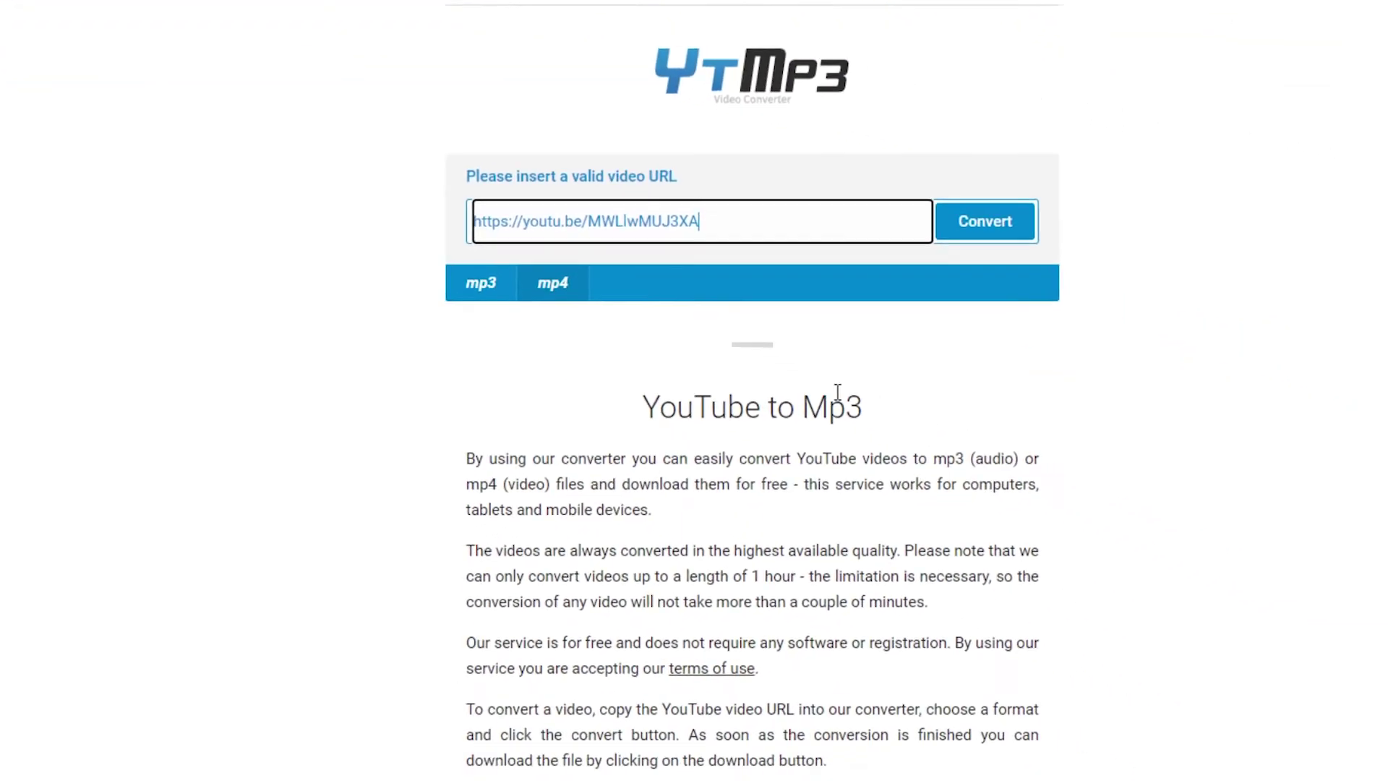
left_click(937, 199)
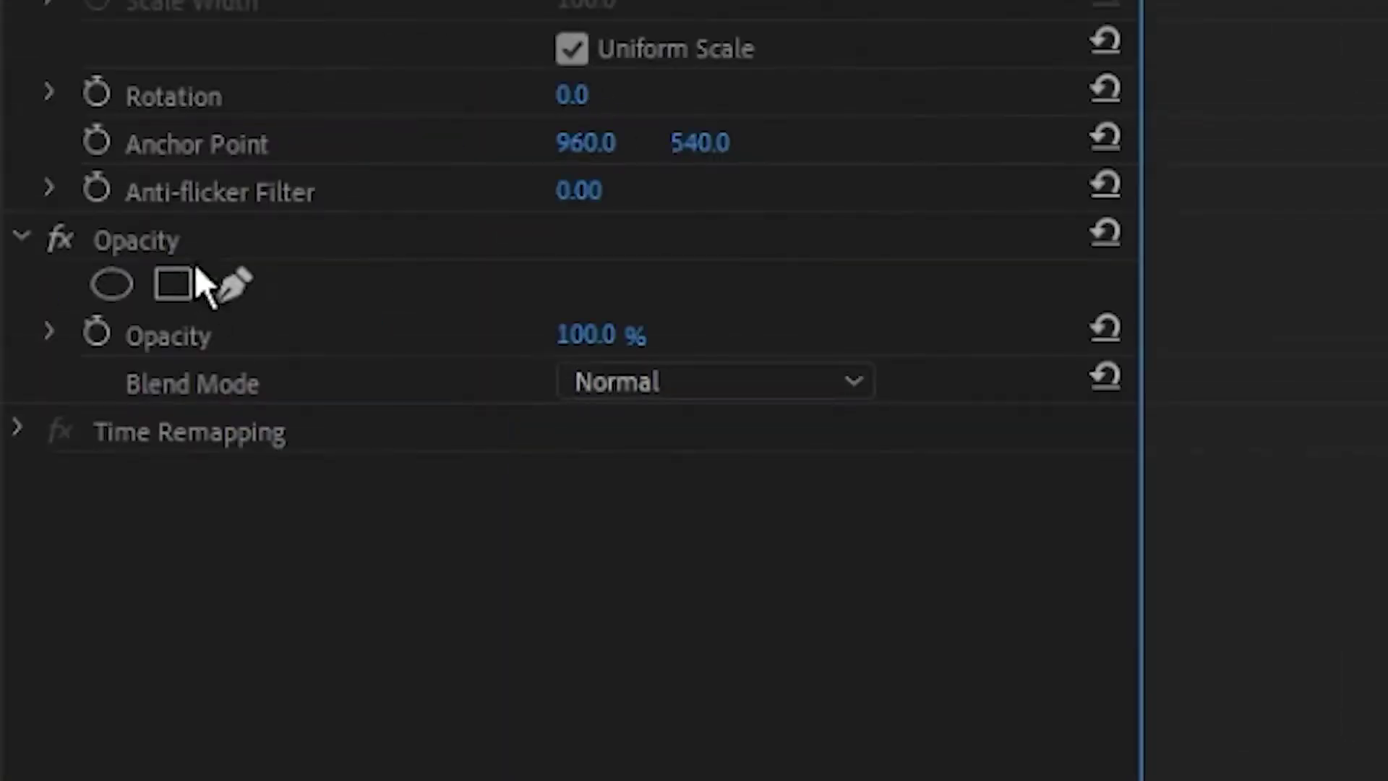
In Premiere Pro, set the rain fall.mov clip's blend mode to Screen and its opacity to 22%
left_click(665, 383)
left_click(655, 780)
left_click(700, 501)
type("22")
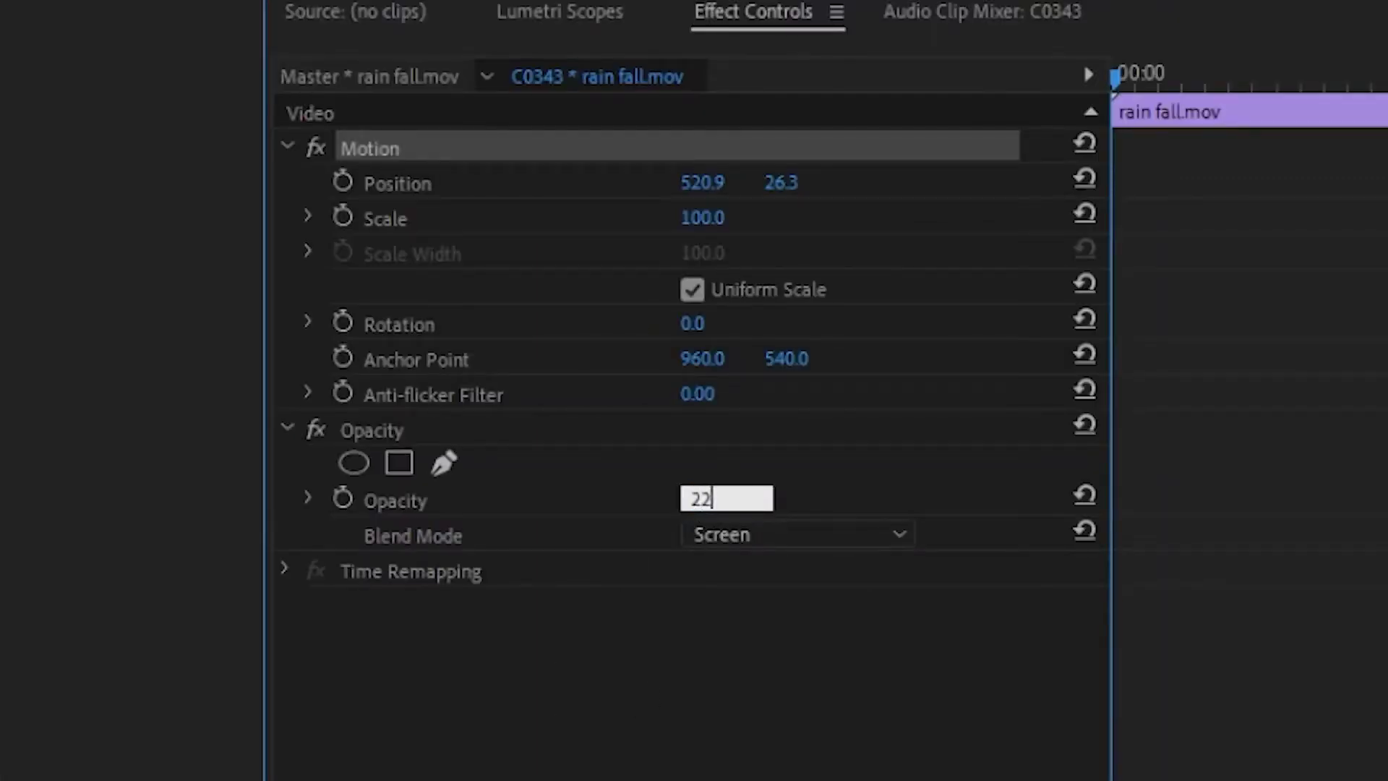
key("Return")
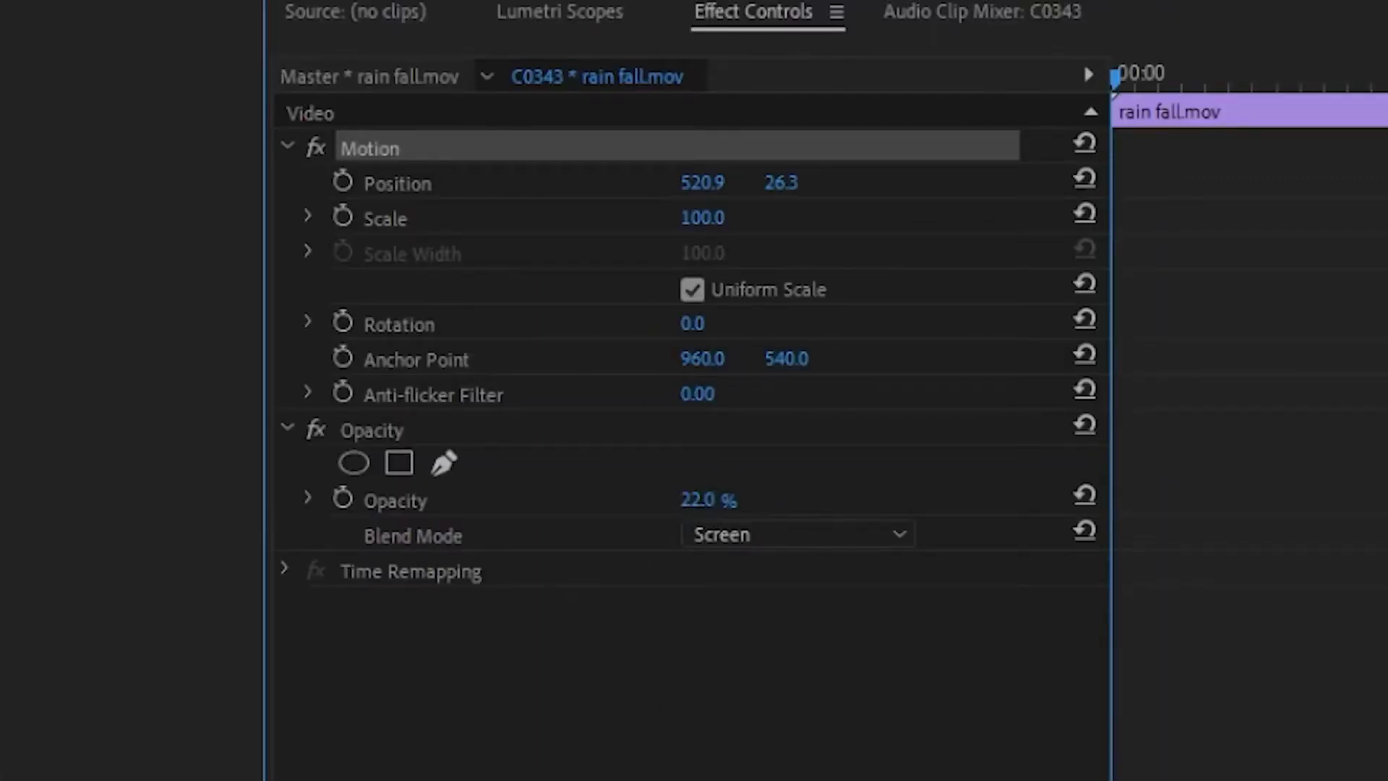
Draw a closed pen mask on the rain fall.mov clip's opacity around the sky and upper shelter roof, and increase its feather
left_click(445, 465)
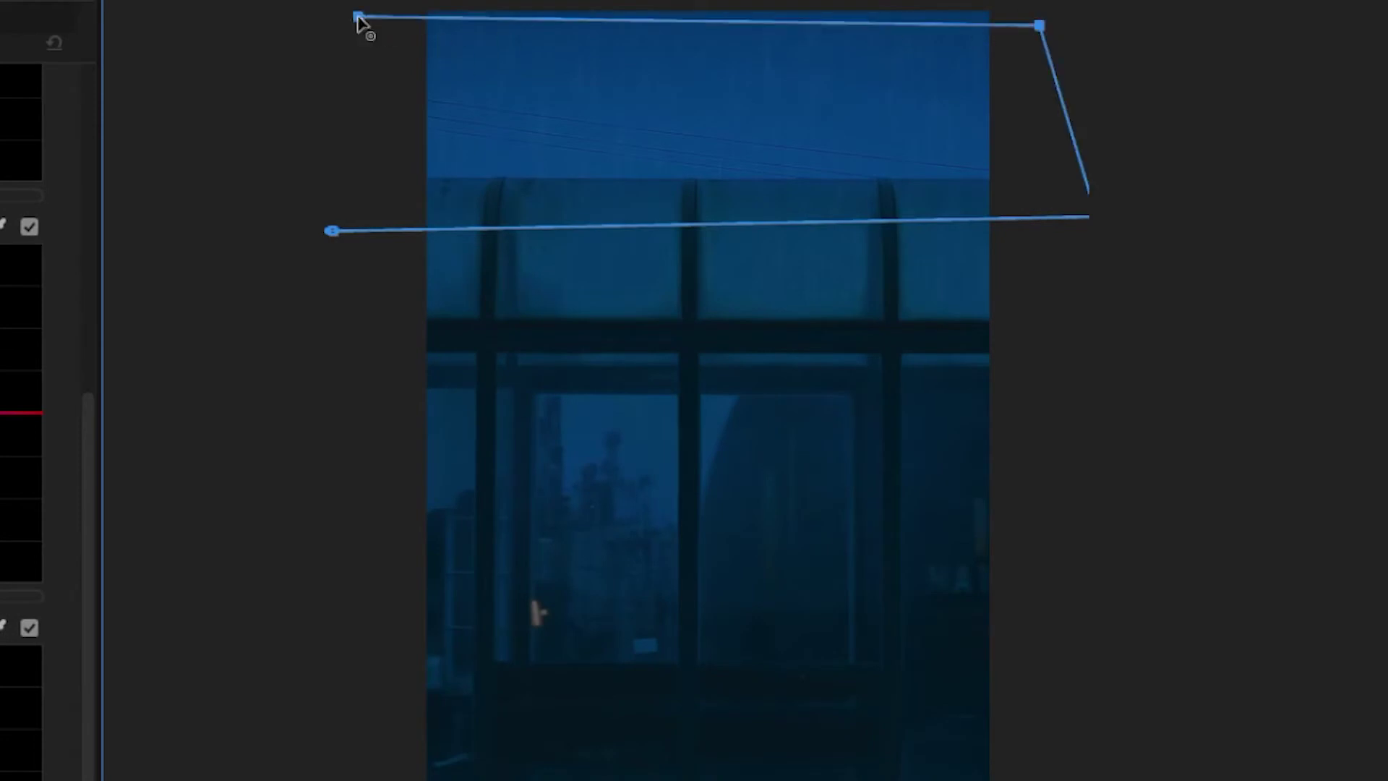
left_click(331, 230)
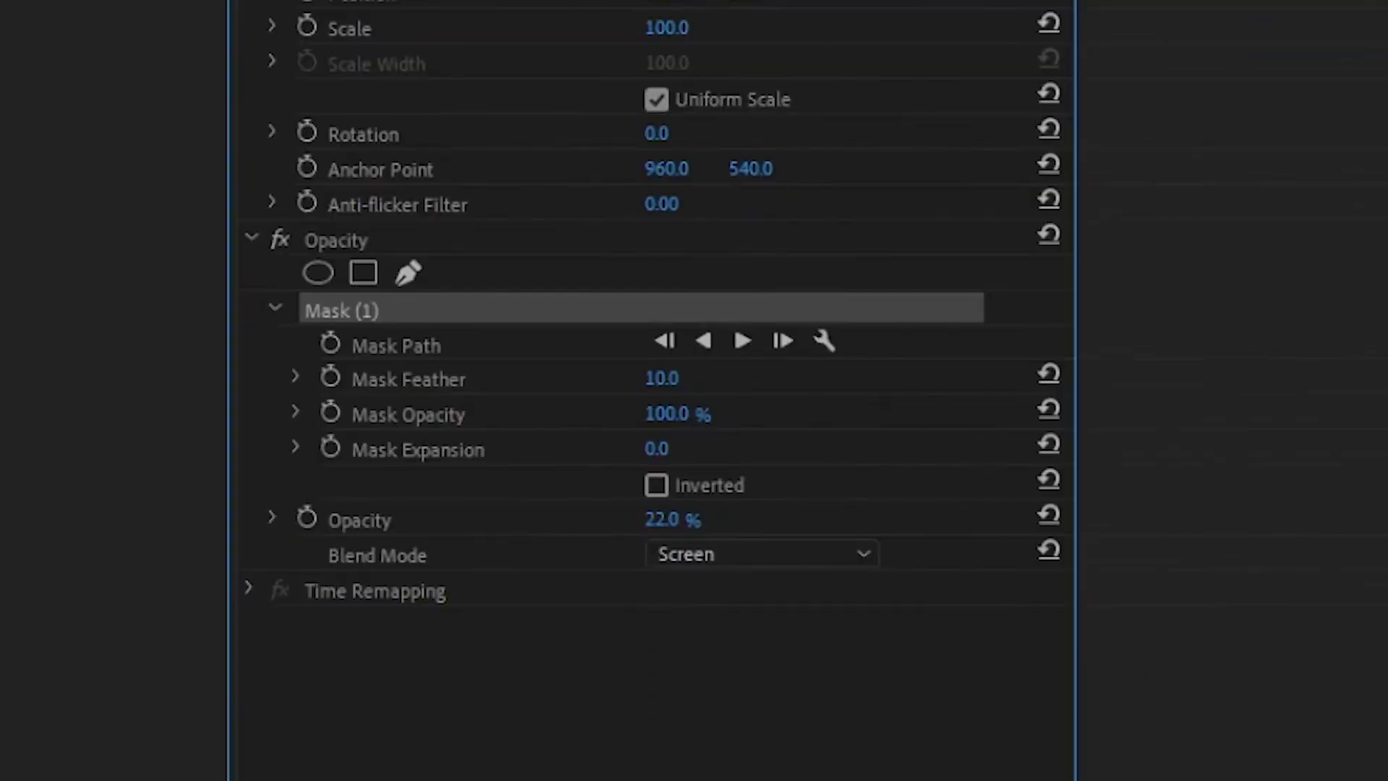
left_click_drag(676, 378, 767, 378)
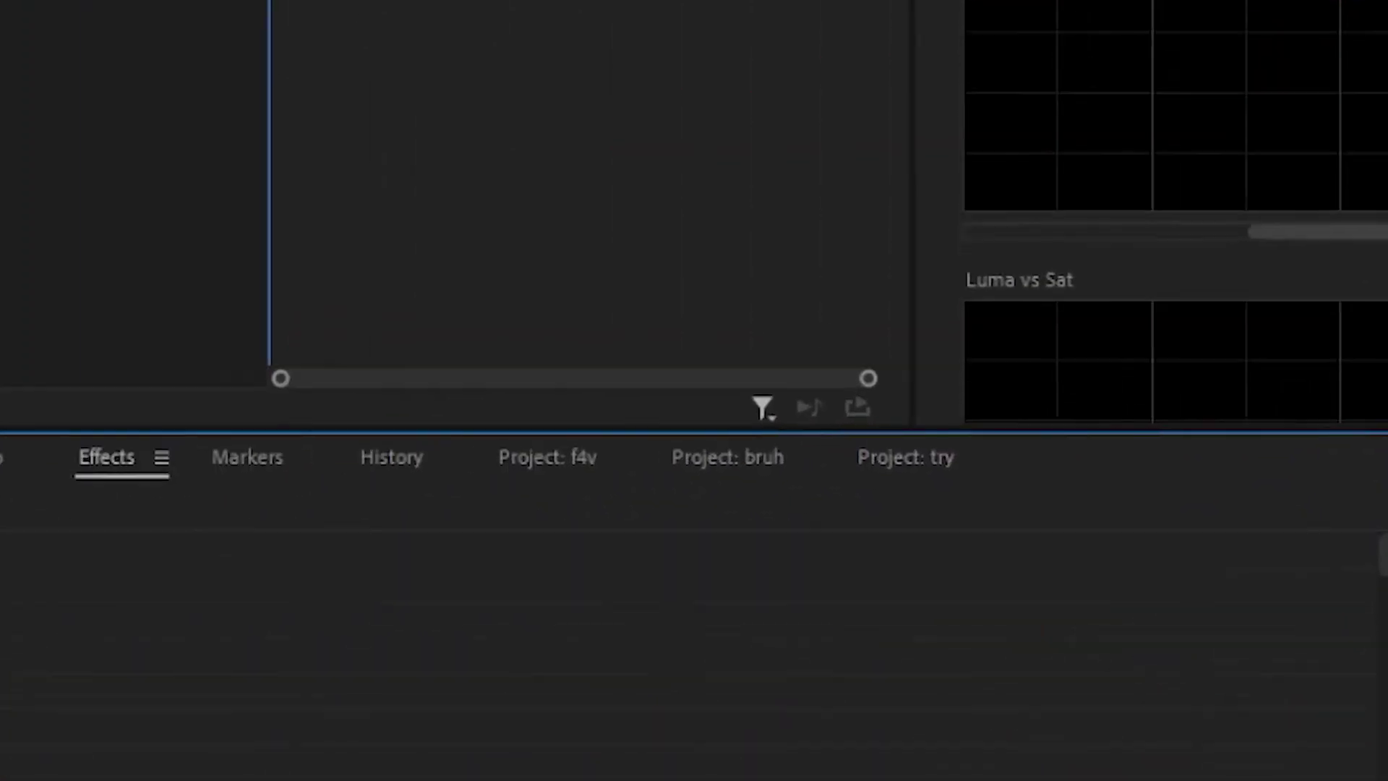
Find the Ultra Key effect, apply it to the green screen rain clip, and activate its key color eyedropper
key("BackSpace")
type("ul")
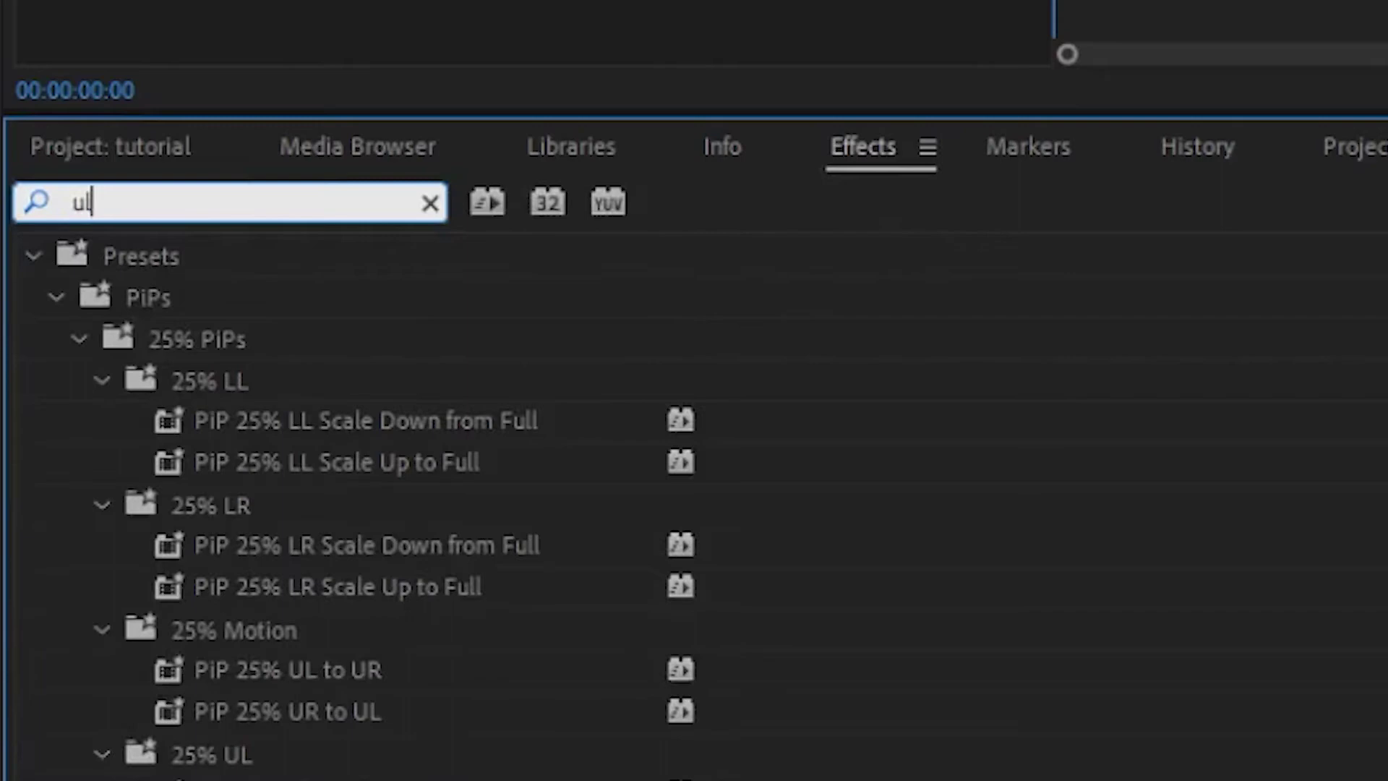
type("t")
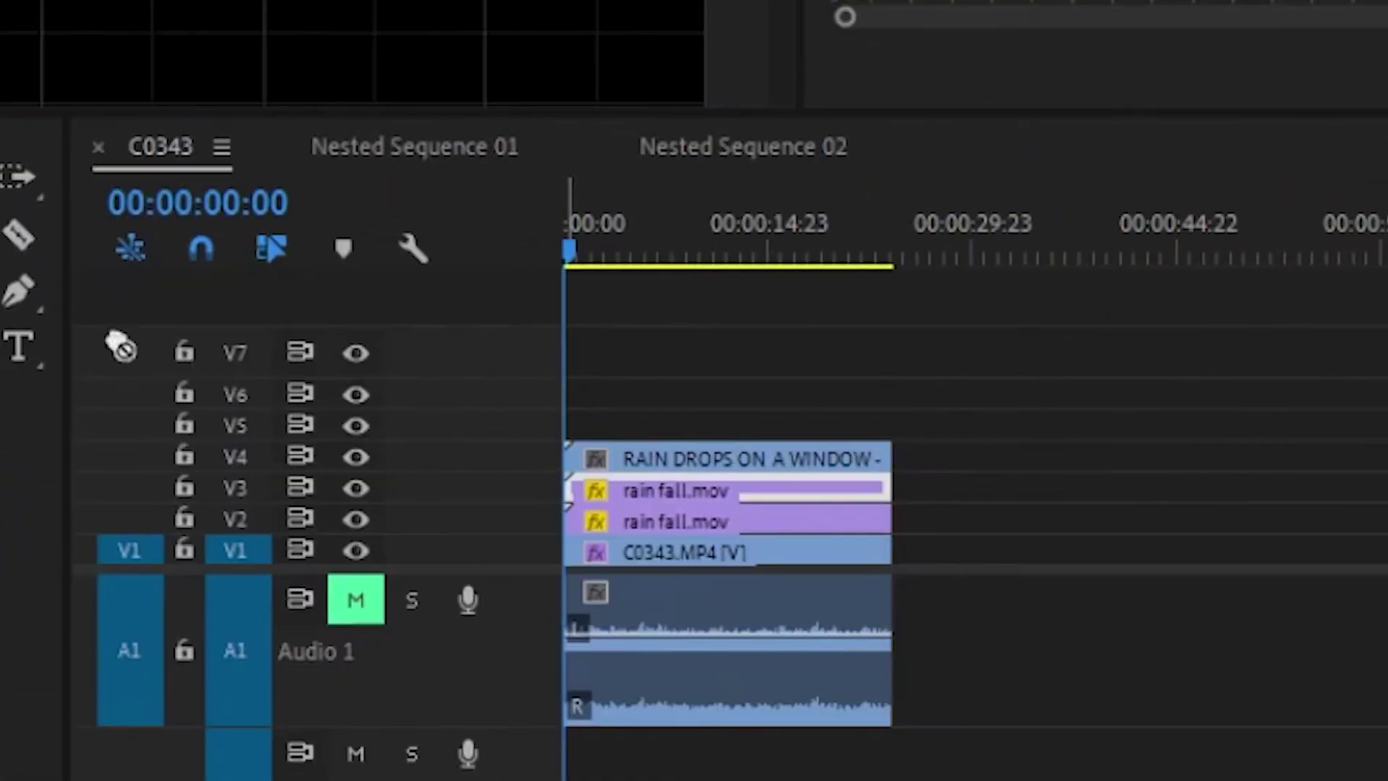
left_click_drag(120, 347, 759, 457)
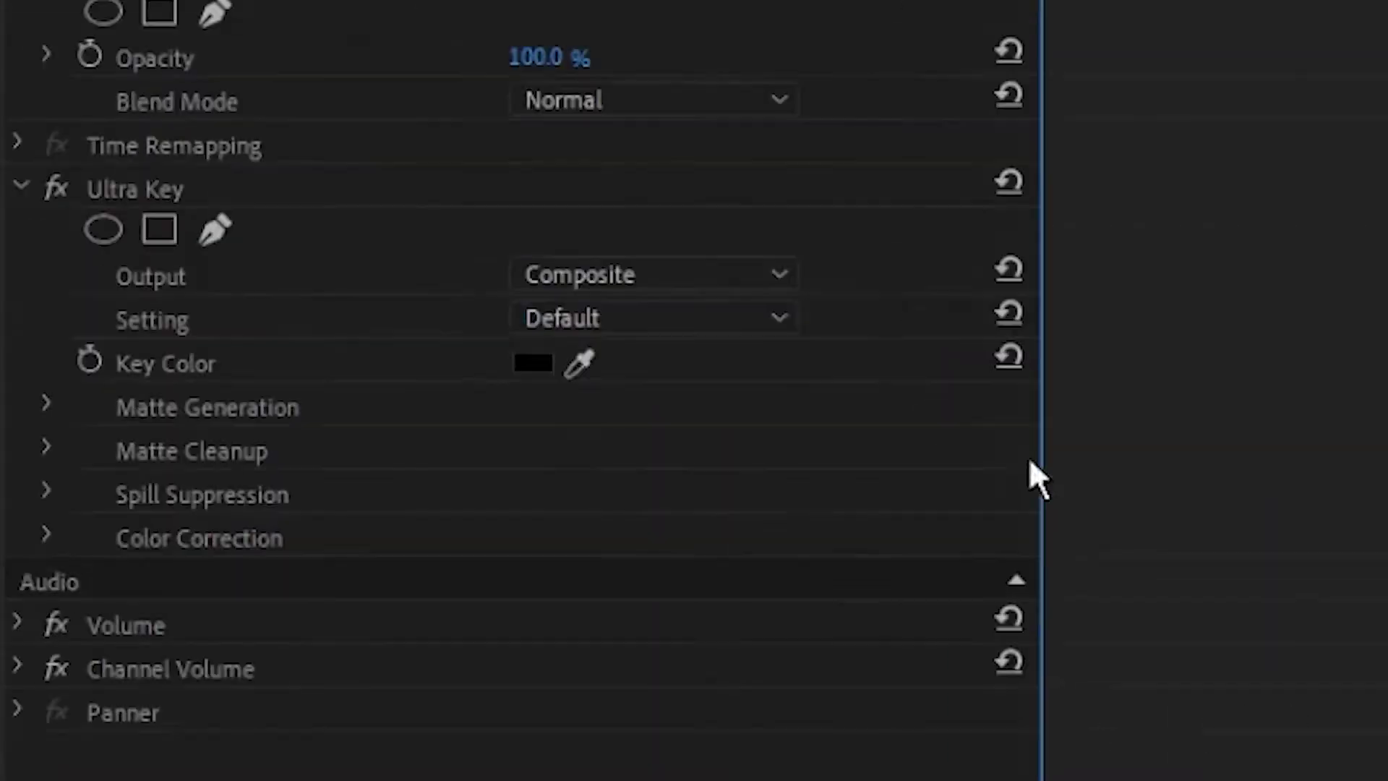
left_click(582, 363)
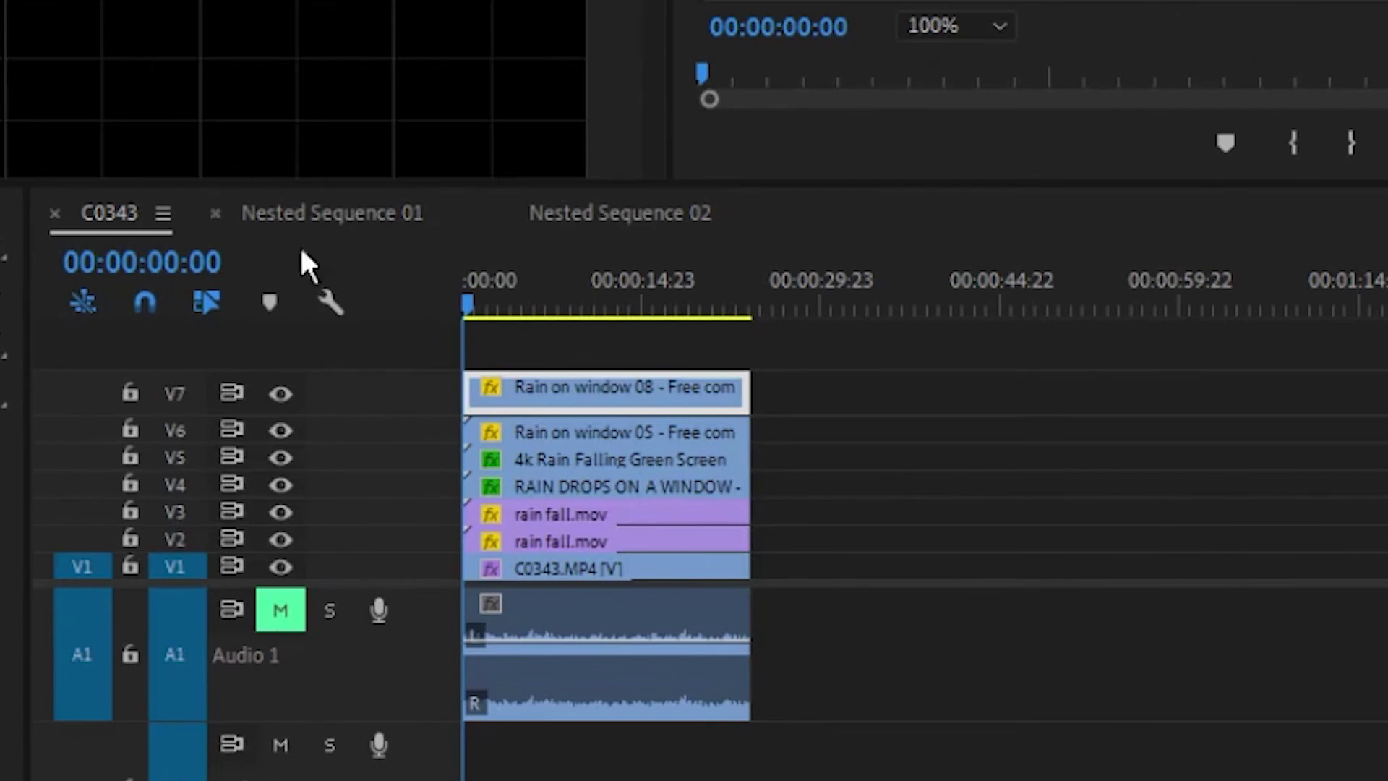
Nest the four rain overlay clips on tracks V4 to V7 into one sequence, keeping the default name
left_click_drag(839, 383, 466, 483)
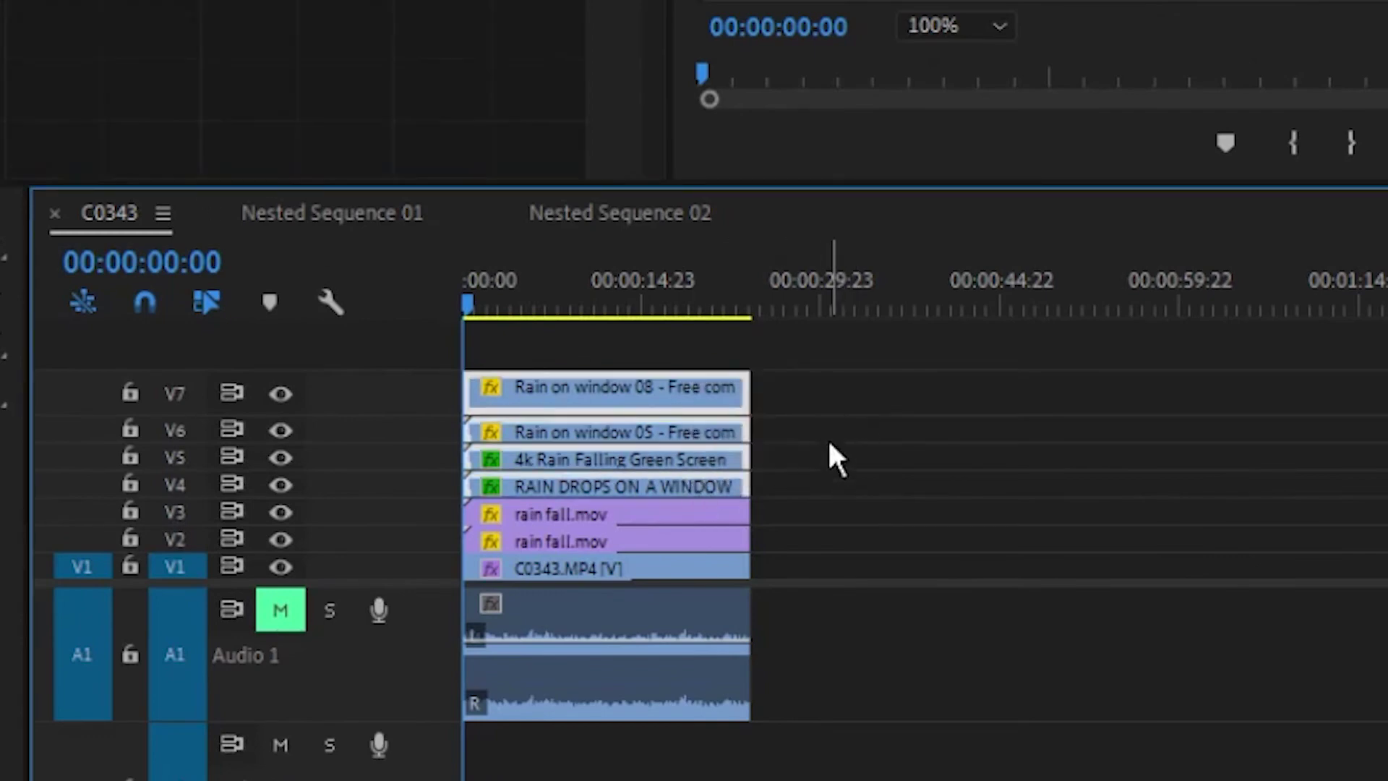
right_click(654, 521)
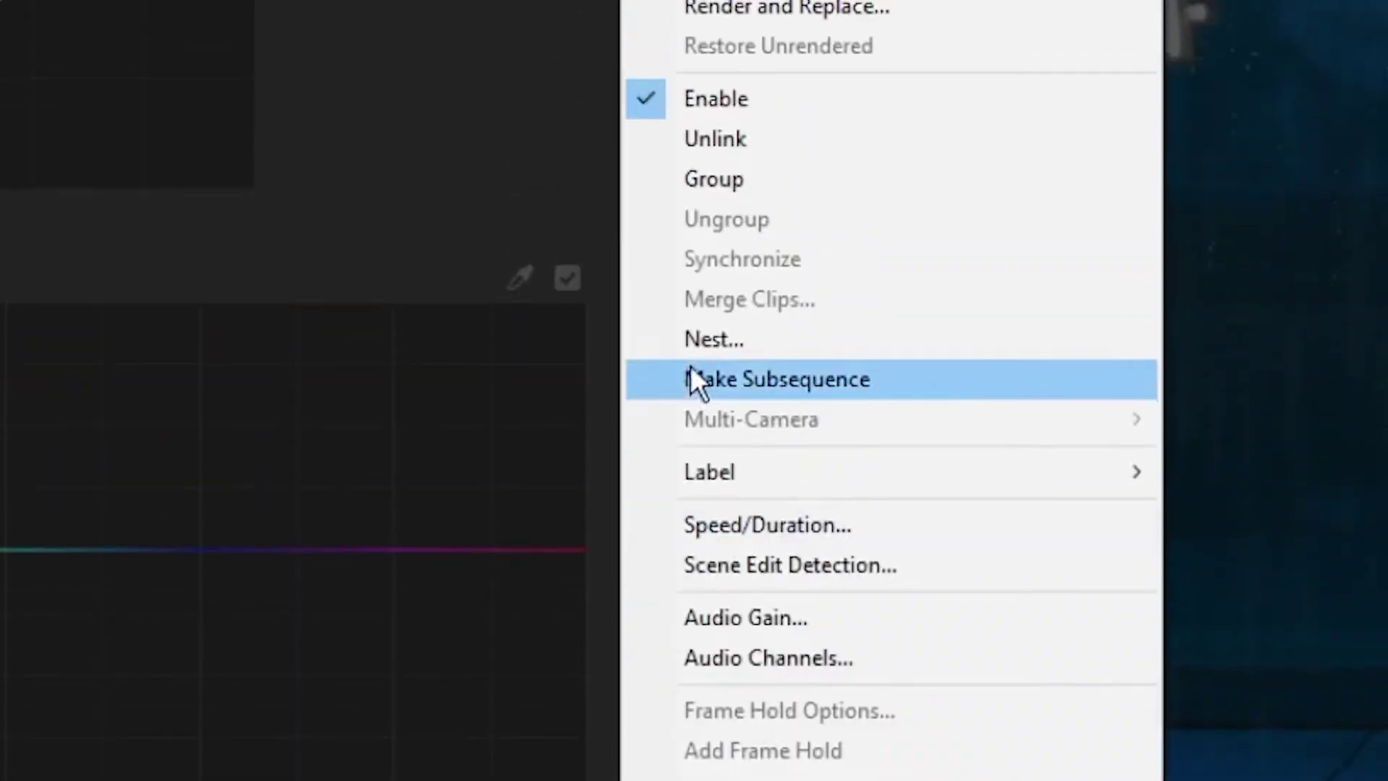
left_click(713, 340)
left_click(46, 665)
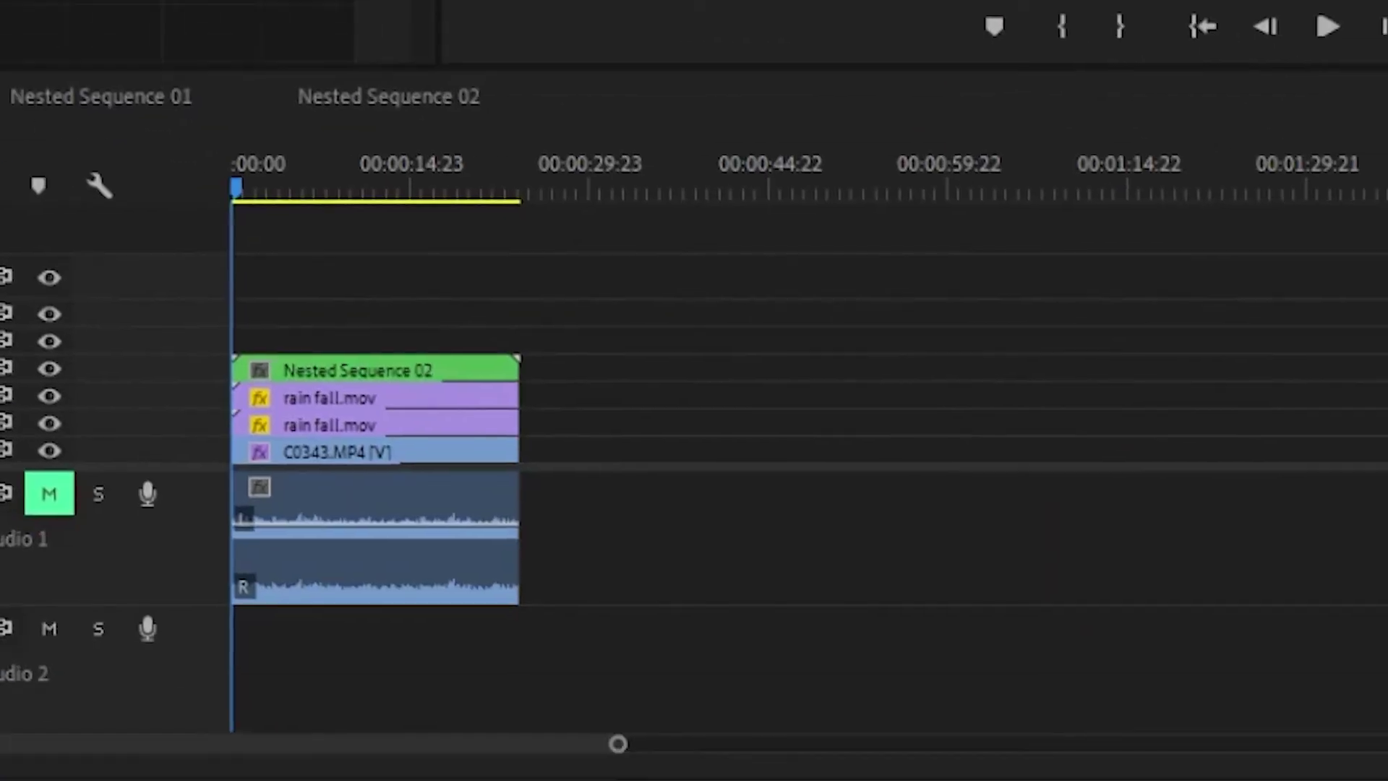
Copy the Nested Sequence 02 clip and paste three copies one after another in the empty timeline after the footage
left_click(427, 369)
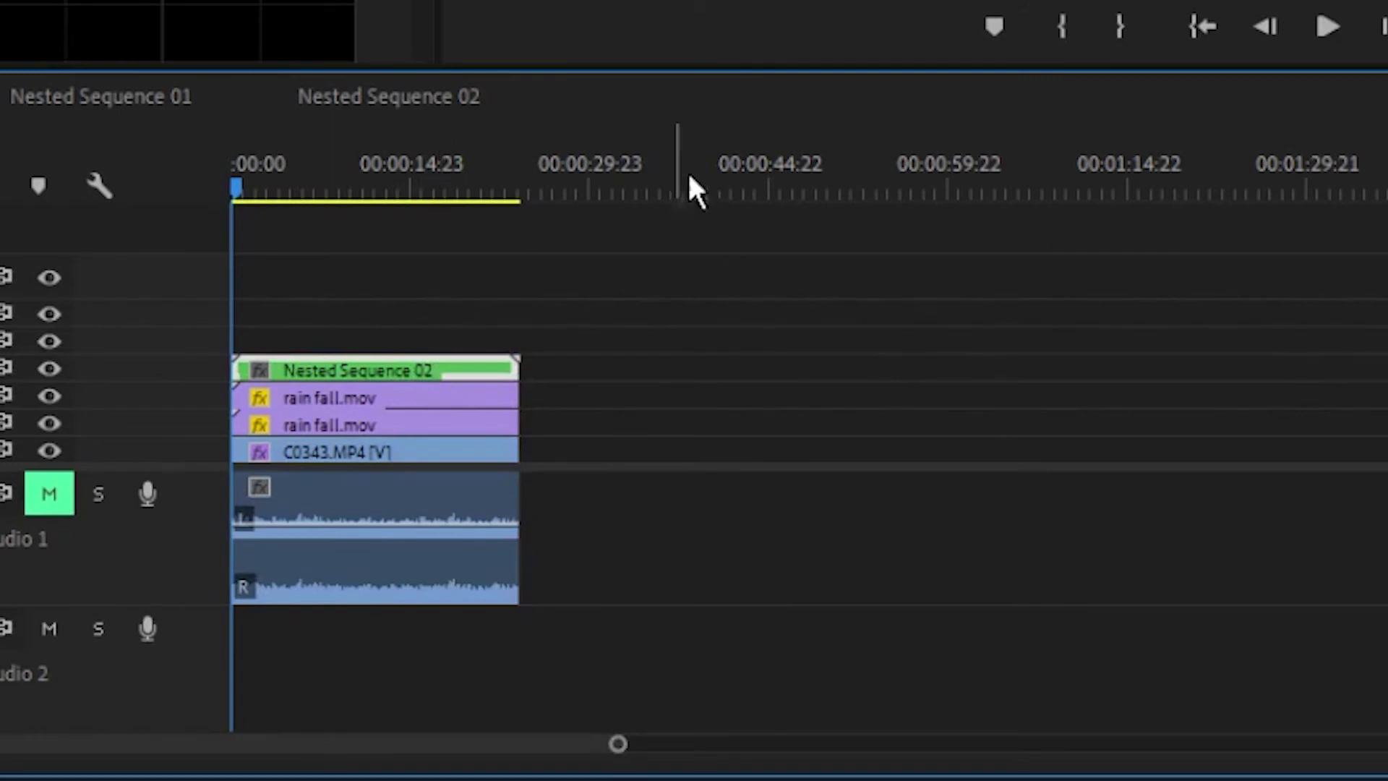
left_click(715, 152)
key("ctrl+c")
key("ctrl+v")
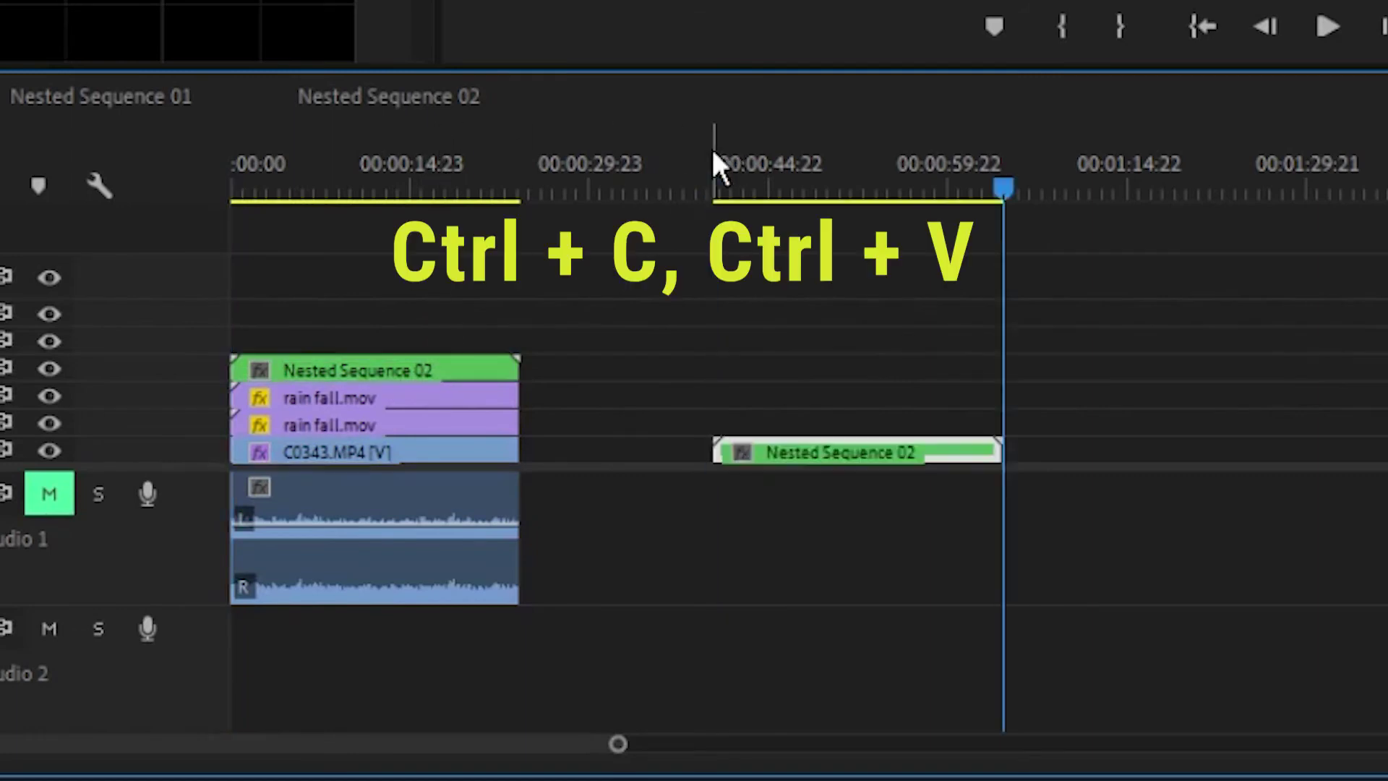
key("ctrl+v")
key("ctrl+v")
Stack the three pasted copies on tracks V5, V6 and V7 above the original nest, aligned to the sequence start
left_click_drag(859, 452, 376, 347)
left_click_drag(1134, 454, 378, 315)
left_click_drag(1323, 452, 375, 264)
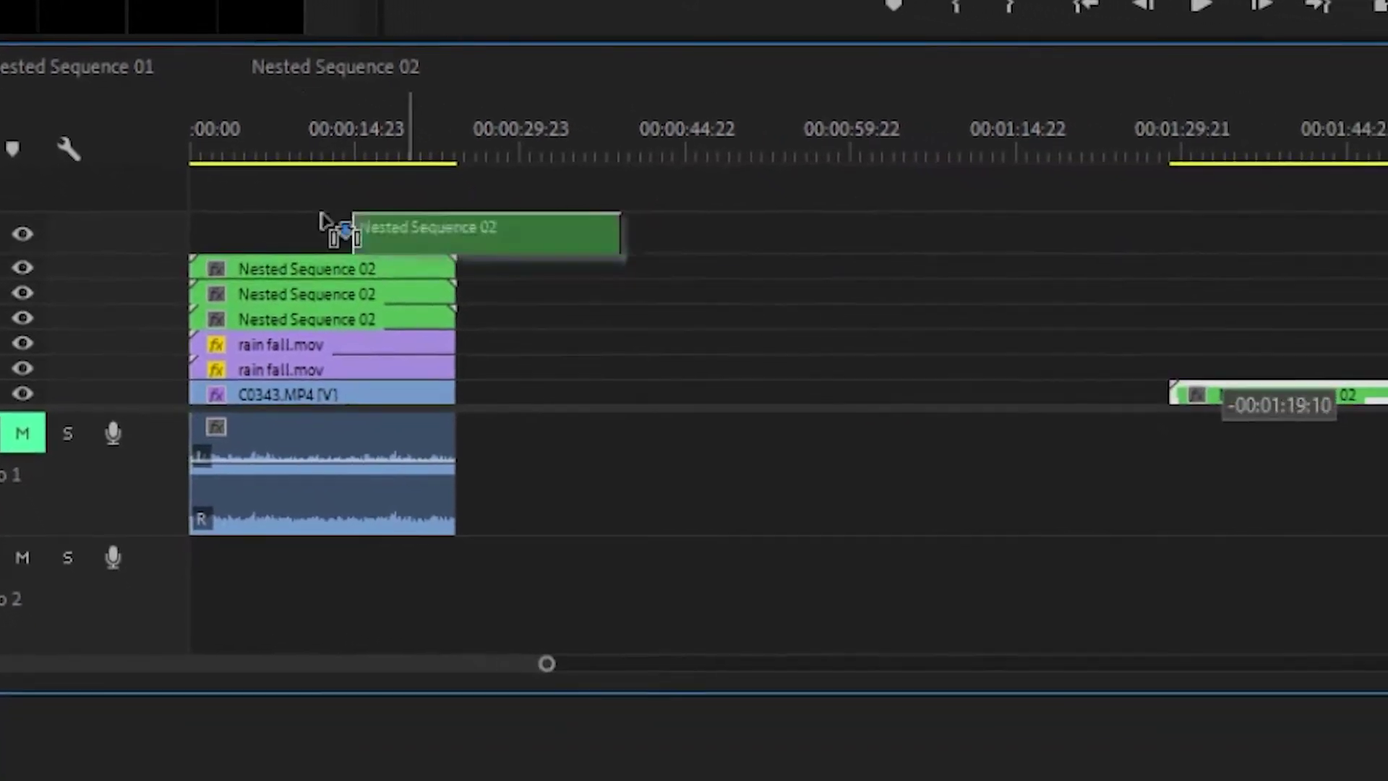
left_click_drag(322, 221, 217, 236)
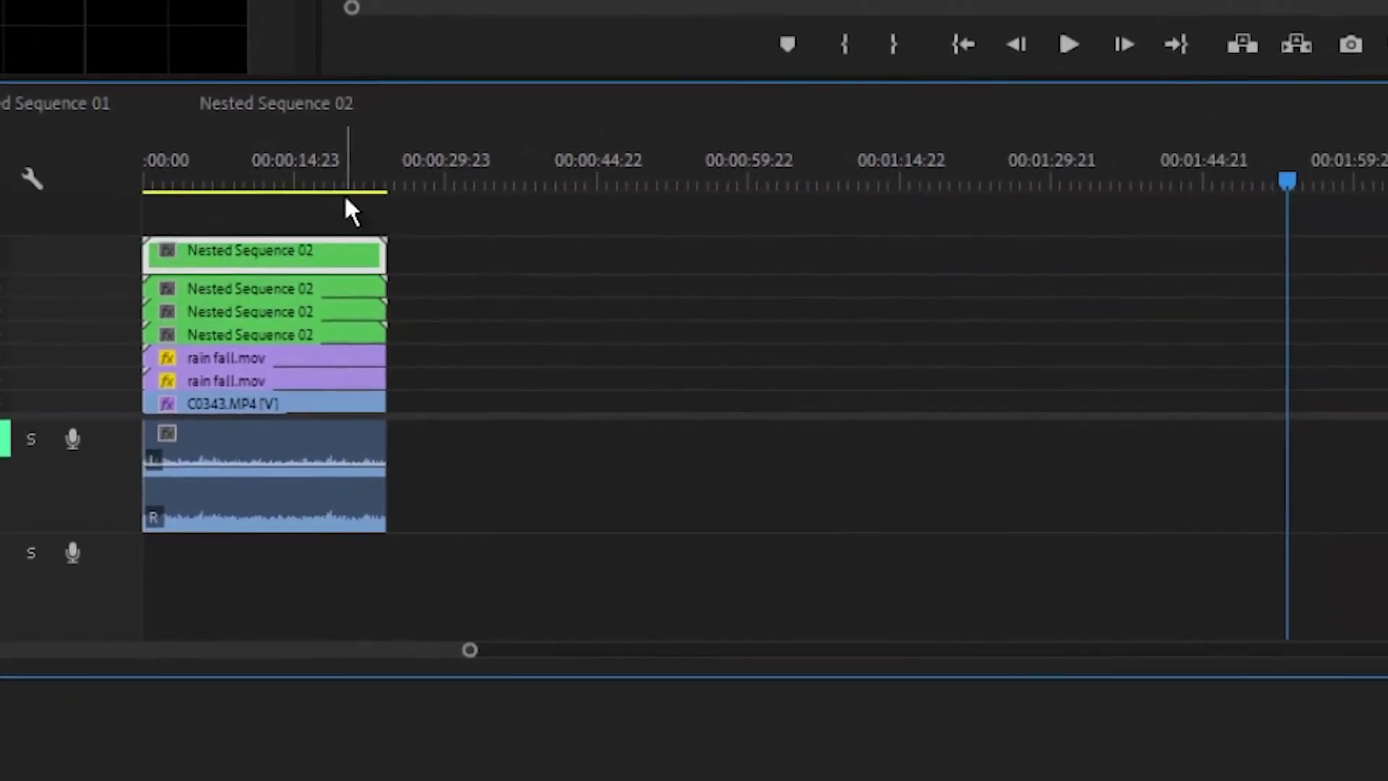
Reposition the nested rain overlay in the preview so its raindrops cover the middle glass pane of the shelter
left_click(236, 149)
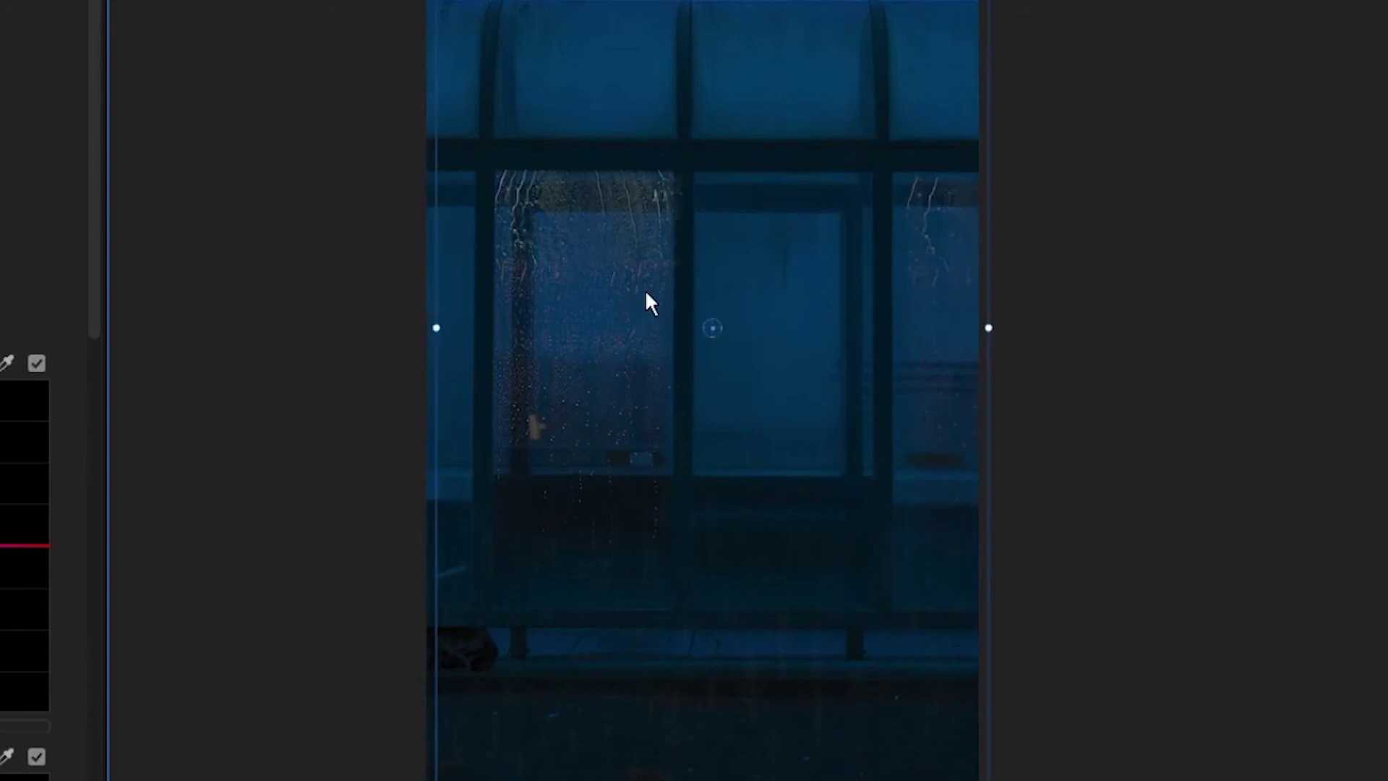
left_click_drag(636, 291, 670, 402)
left_click_drag(530, 374, 611, 387)
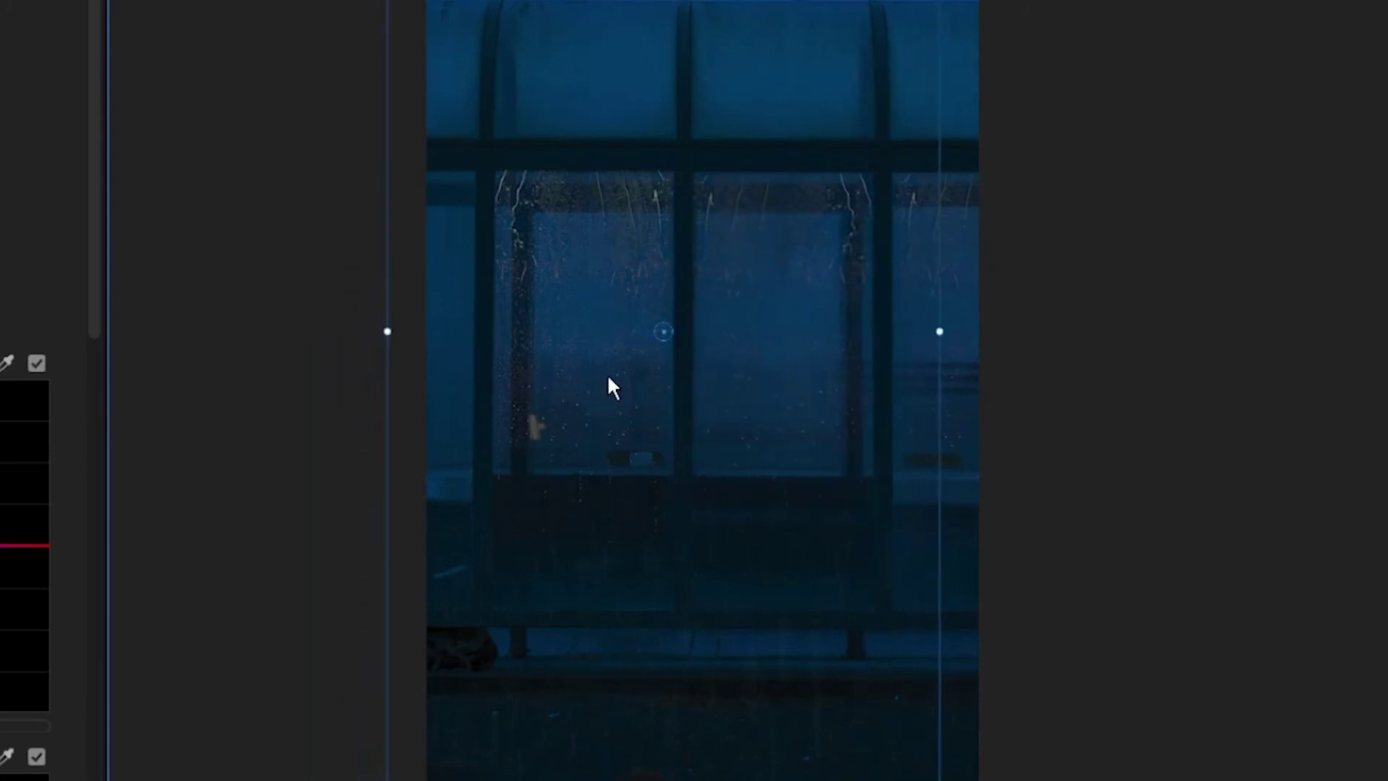